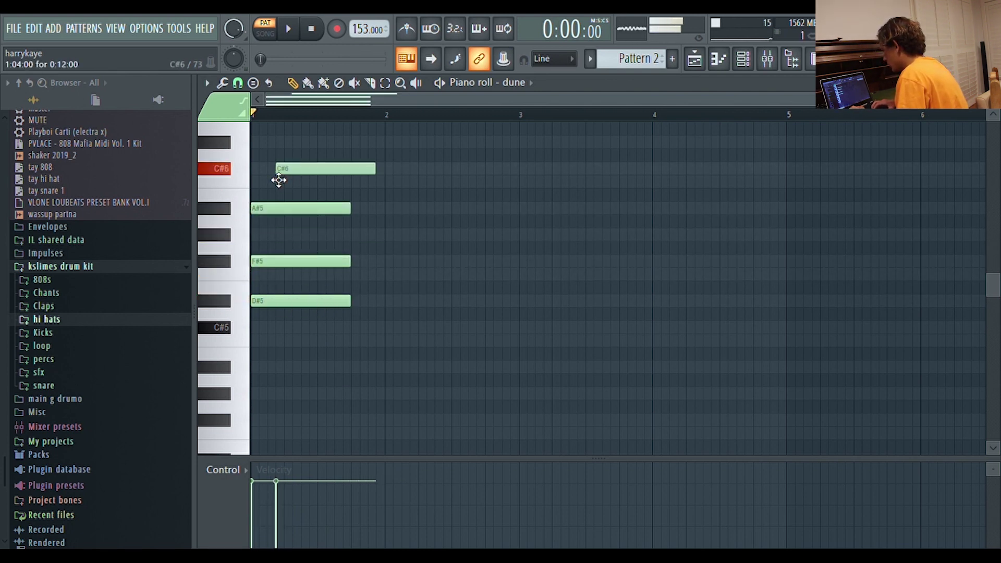
- Align the chord's notes at the start of bar 1, add a D#6 on top, and shorten all five notes to 8 steps
left_click_drag(320, 154, 332, 308)
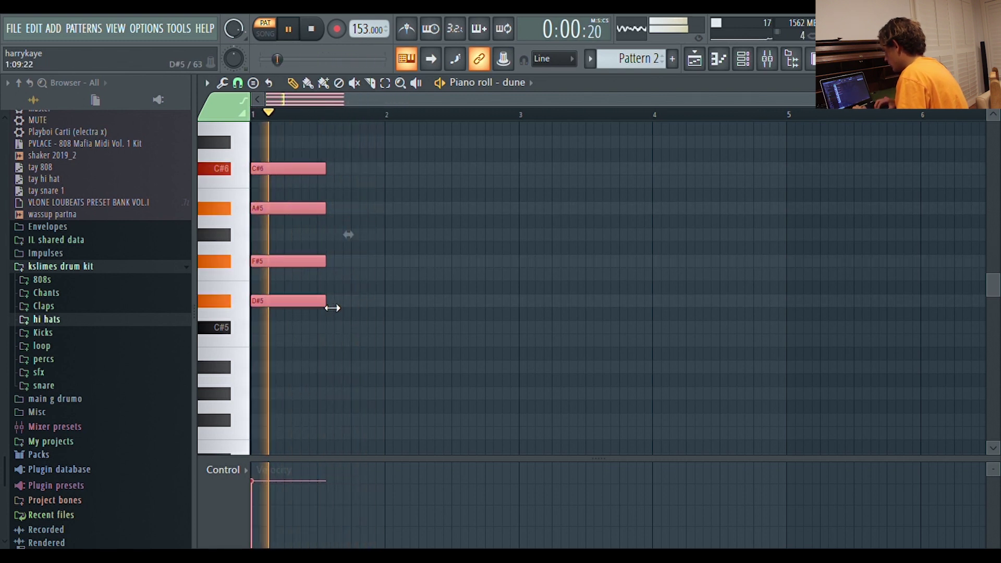
left_click(266, 142)
key("space")
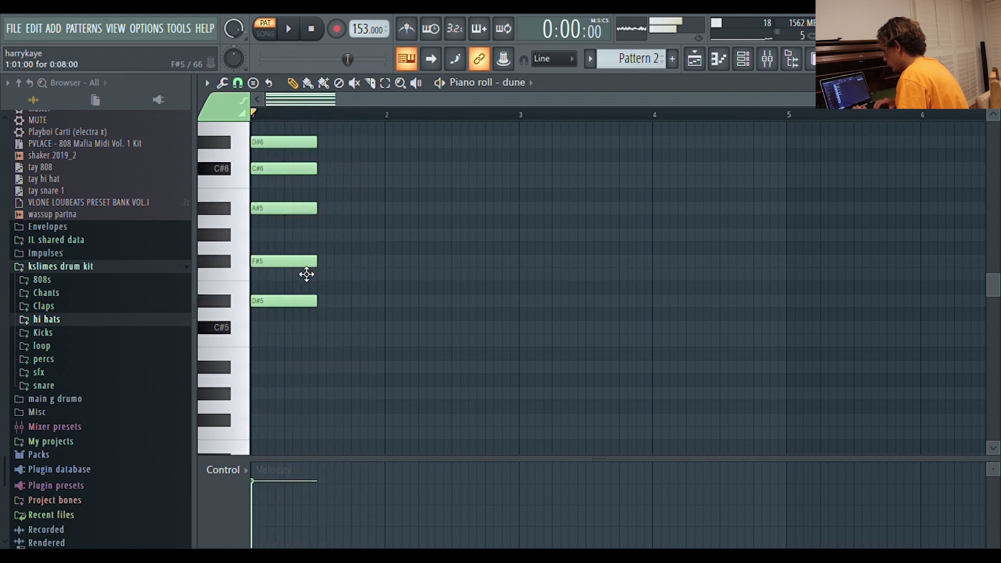
- Transpose the whole bar 1 chord down to G4, A#4, D5, F5 and G5, and play it back
mouse_move(321, 333)
left_mouse_down()
mouse_move(275, 179)
mouse_move(274, 136)
left_mouse_up()
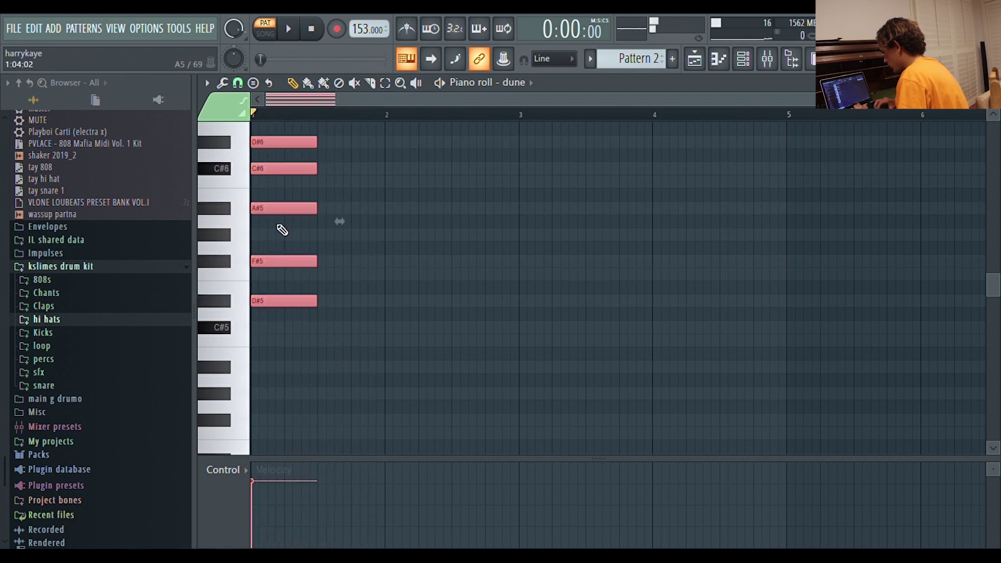
key("shift+Down")
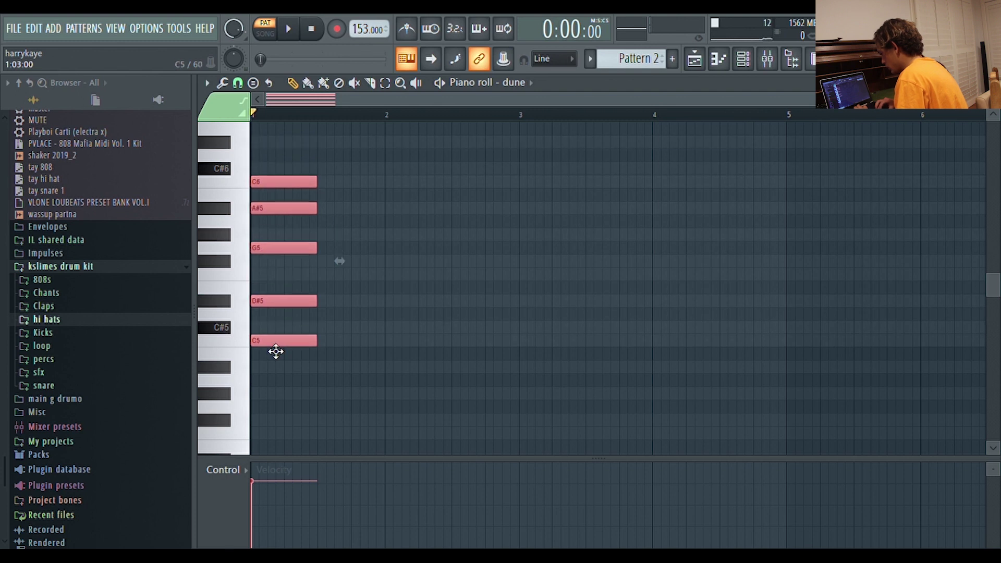
left_click_drag(272, 408, 271, 422)
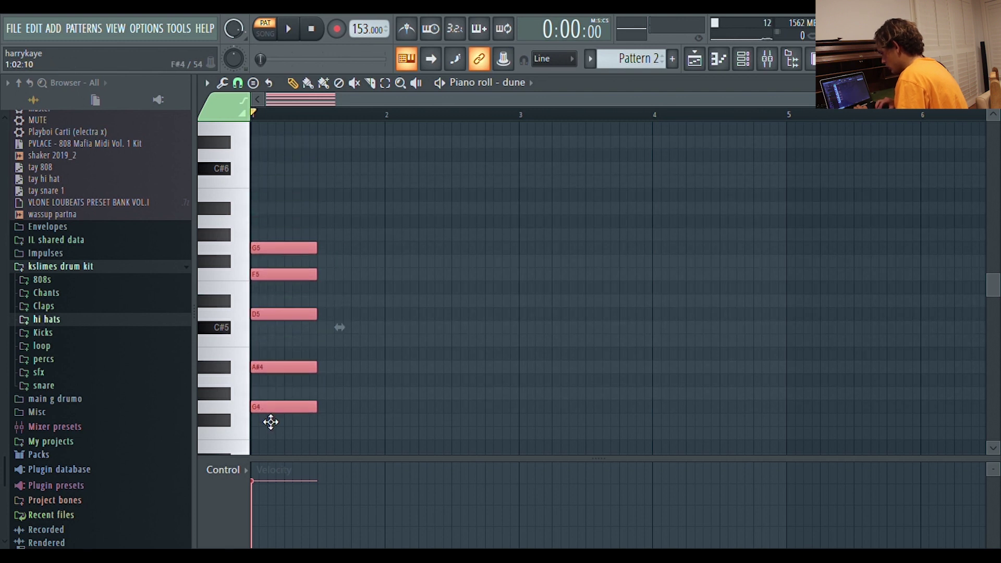
key("space")
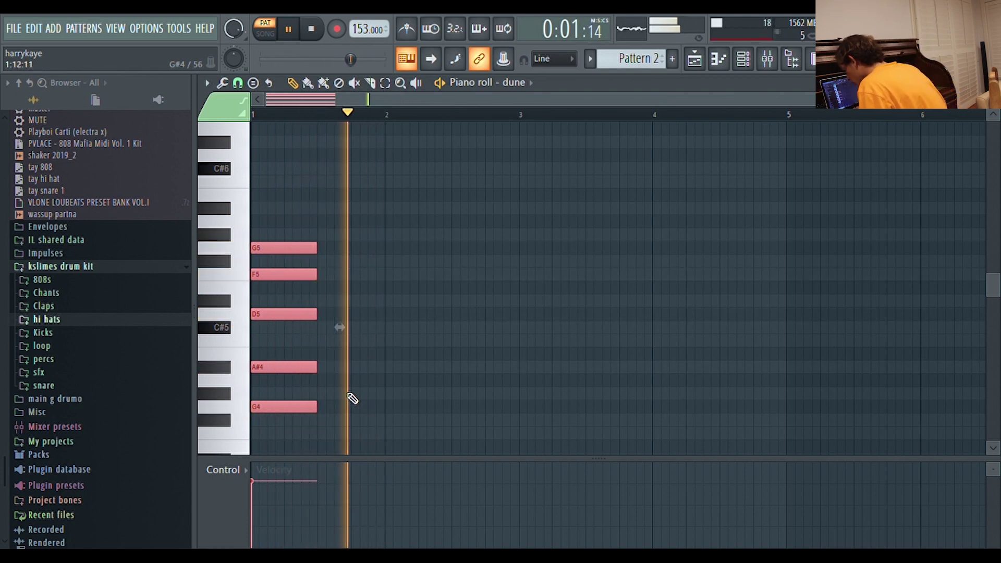
- Copy the chord to bar 2, keeping G4 as its lowest note and placing C5, D#5, G5 and A#5 above it
left_click_drag(290, 408, 423, 264)
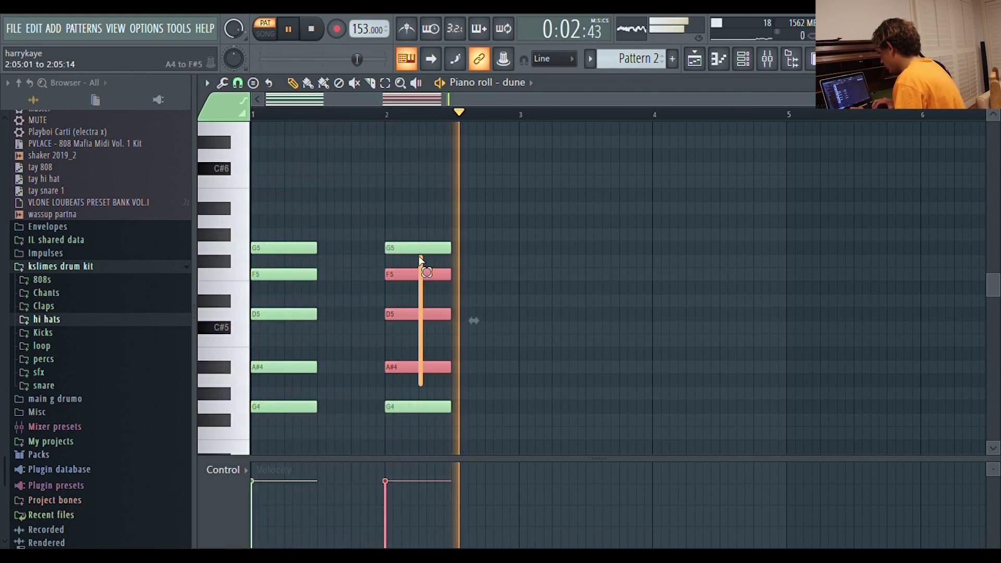
left_click_drag(454, 371, 397, 179)
key("Delete")
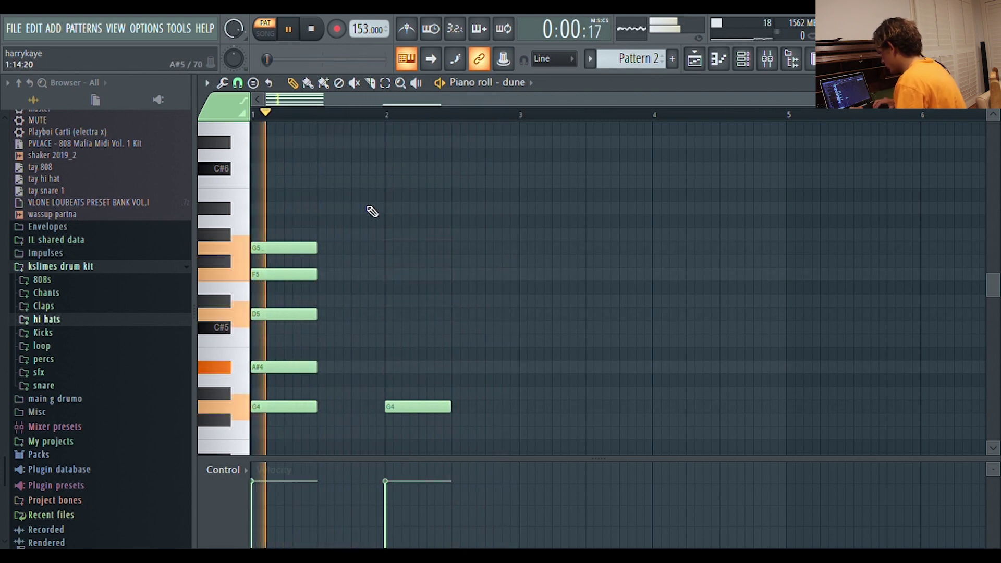
left_click_drag(304, 268, 435, 338)
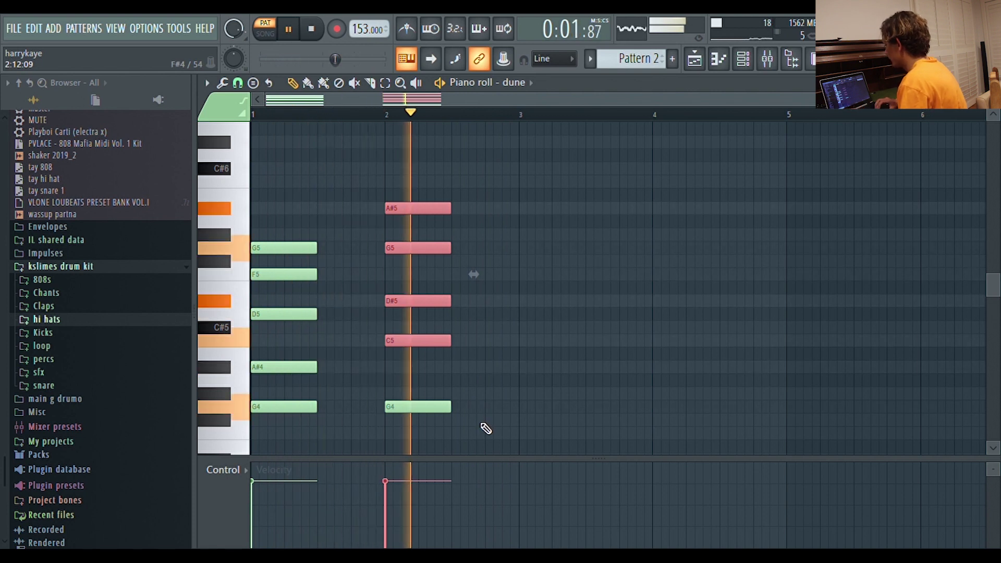
- Duplicate the two-bar chord progression into bars 3 and 4, deselect the notes and stop playback
left_click_drag(526, 115, 253, 115)
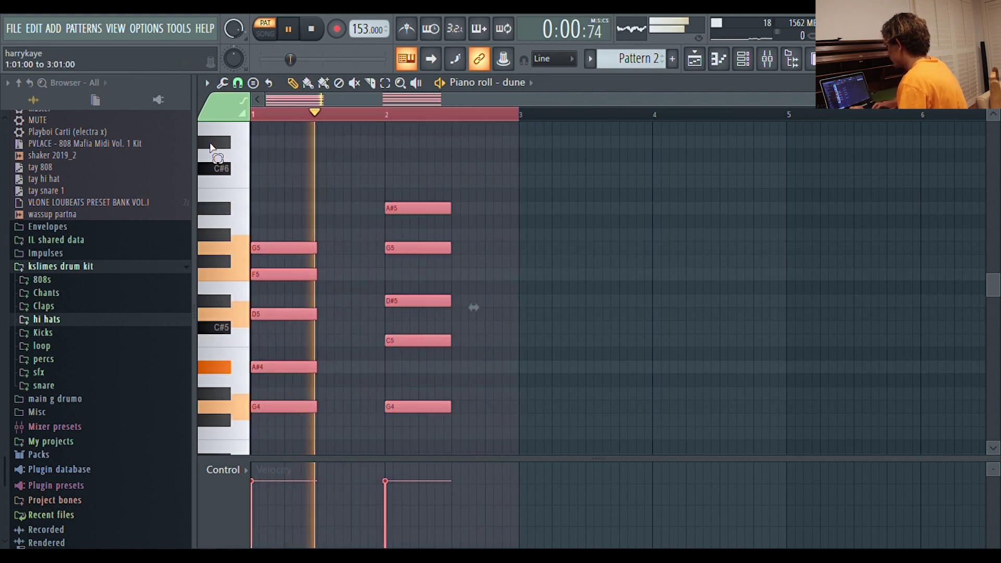
key("ctrl+b")
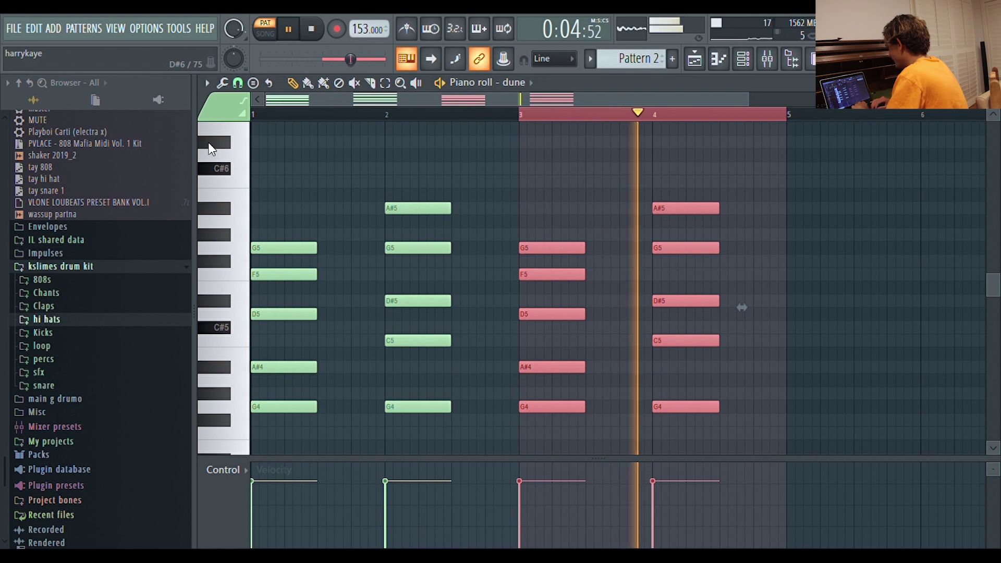
left_click(475, 114)
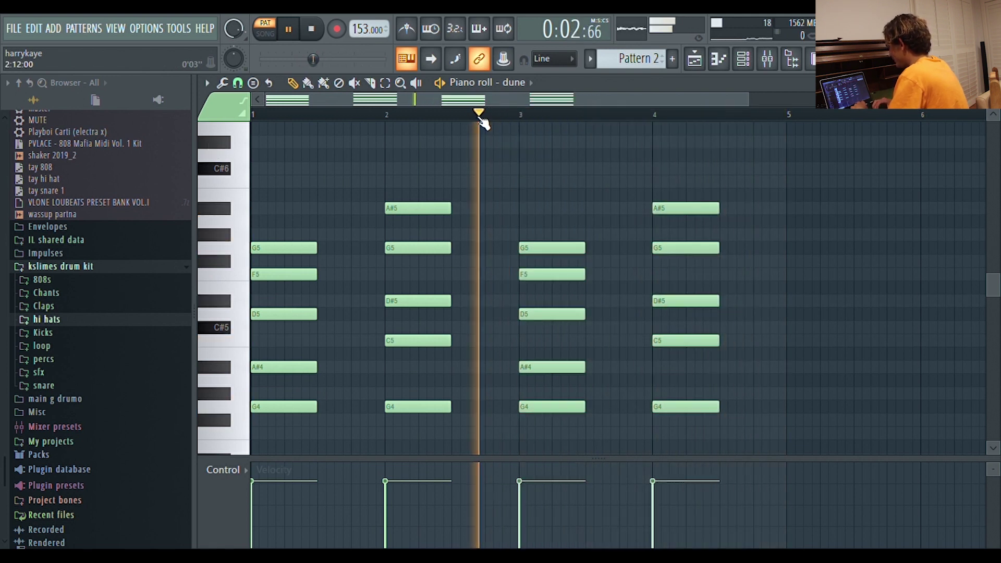
key("space")
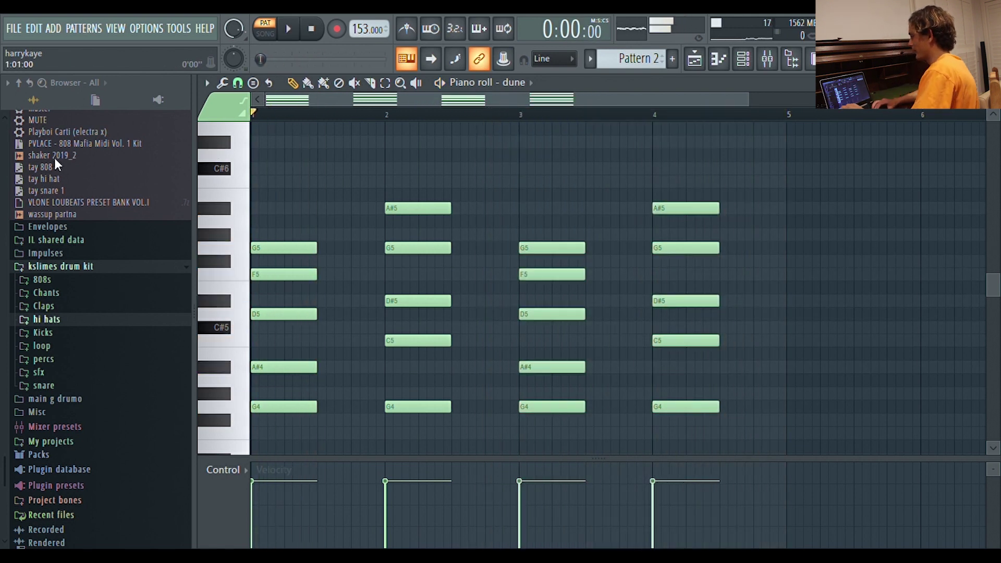
- Examine and play back the four-bar dune chord progression
left_click_drag(55, 161, 49, 294)
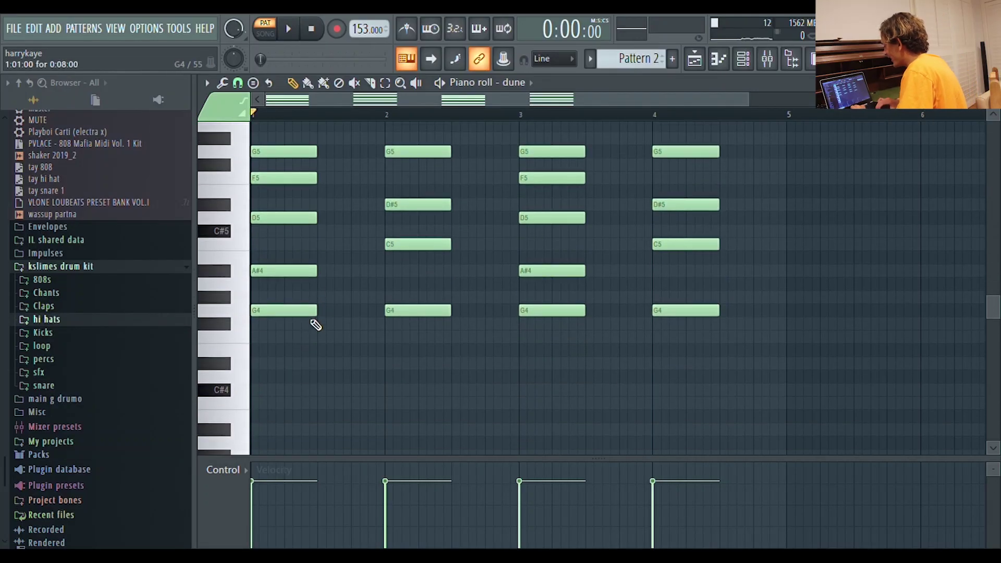
scroll(318, 327, "up", 2)
scroll(316, 325, "down", 3)
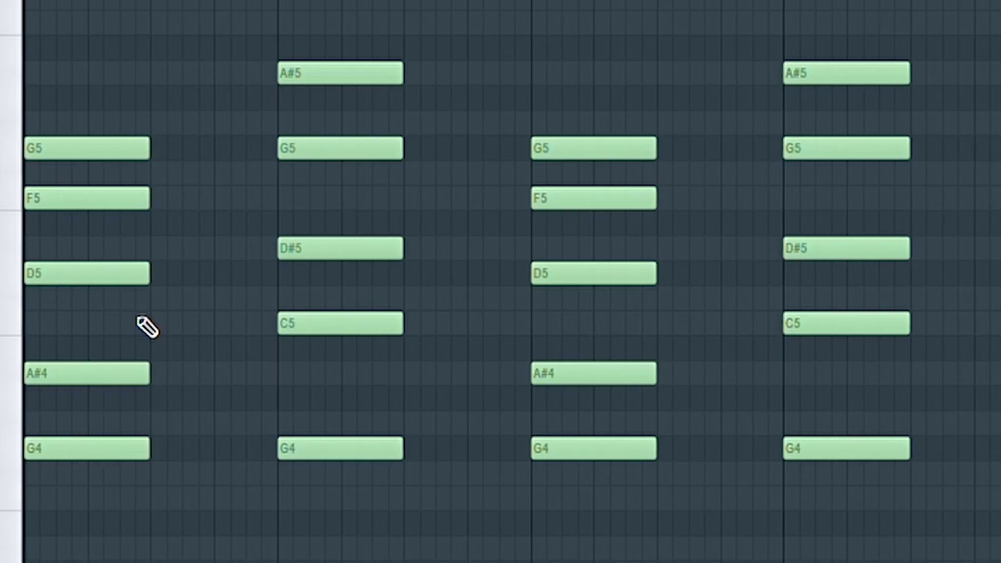
key("space")
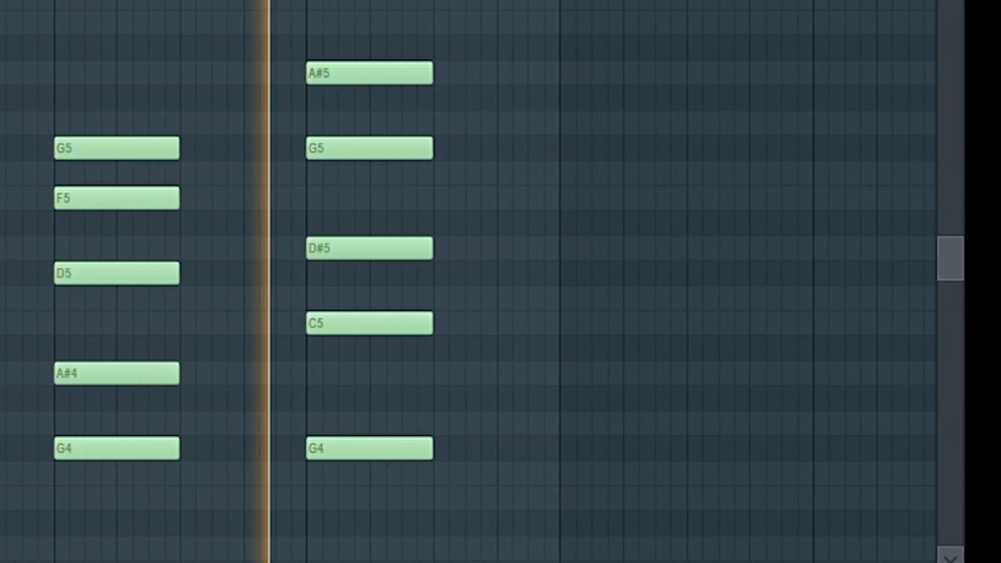
key("space")
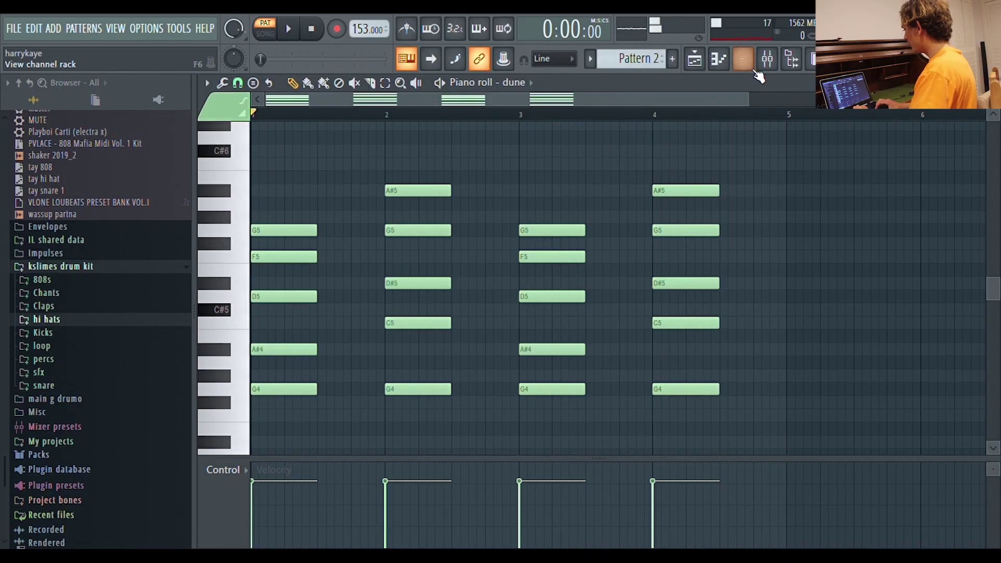
- Open the Omnisphere_2 channel's instrument to check its Orchestron Flute mono patch, and close it
left_click(743, 59)
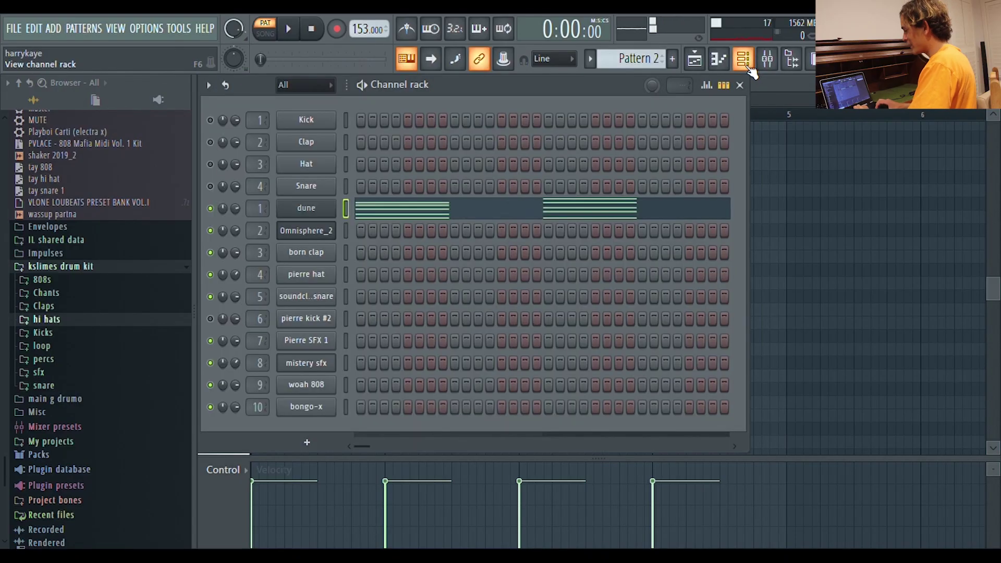
left_click(318, 236)
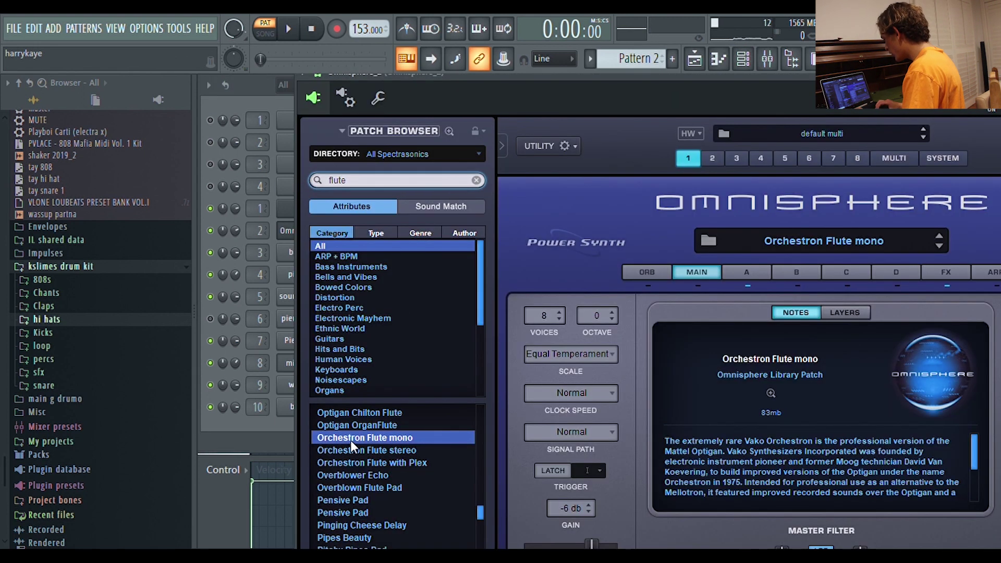
left_click_drag(706, 80, 389, 171)
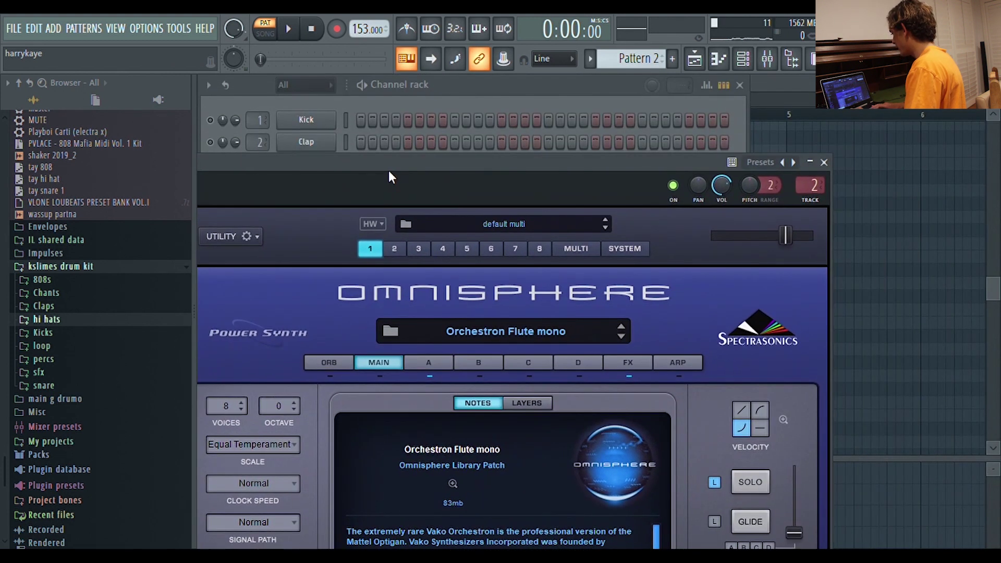
left_click(825, 162)
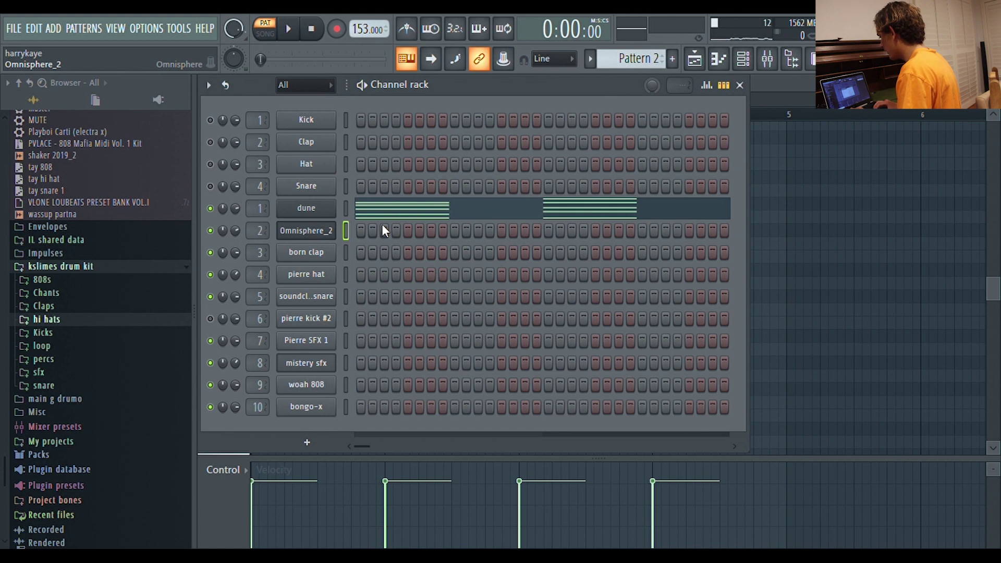
- Start the Omnisphere_2 melody in the piano roll's bar 1 with consecutive two-step notes F5, G5, A#5 and C6
key("F7")
left_click_drag(300, 274, 235, 266)
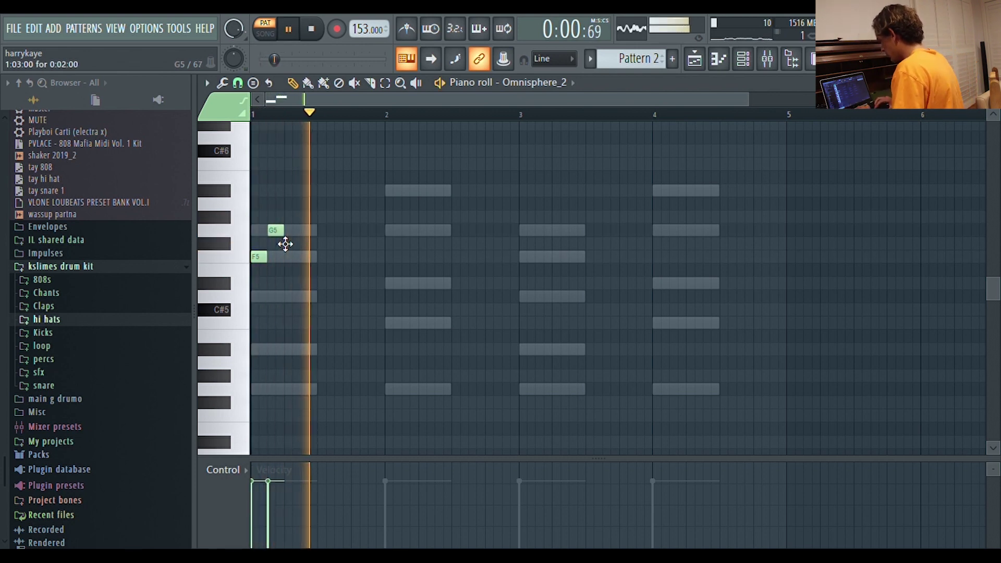
left_click(286, 192)
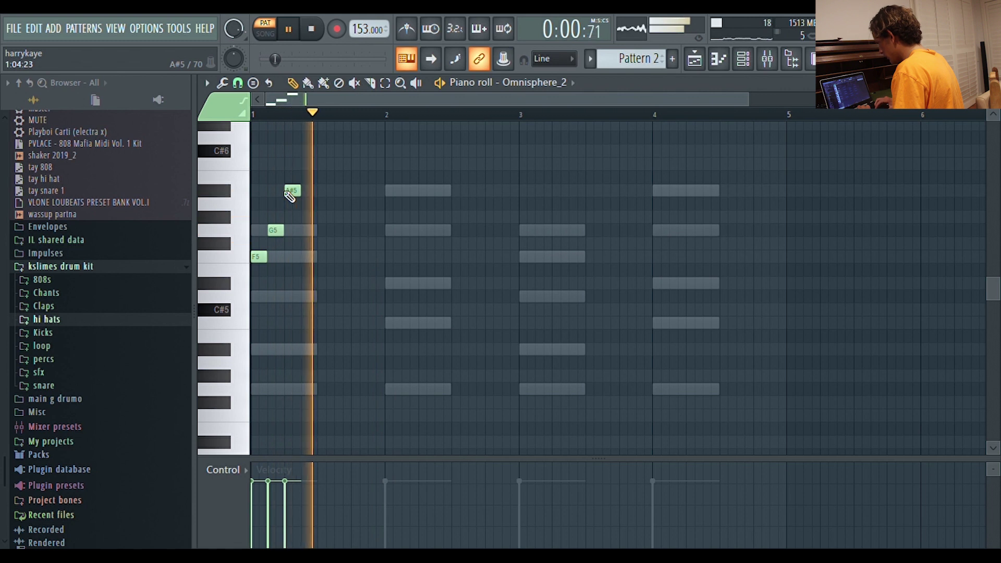
left_click_drag(298, 176, 306, 163)
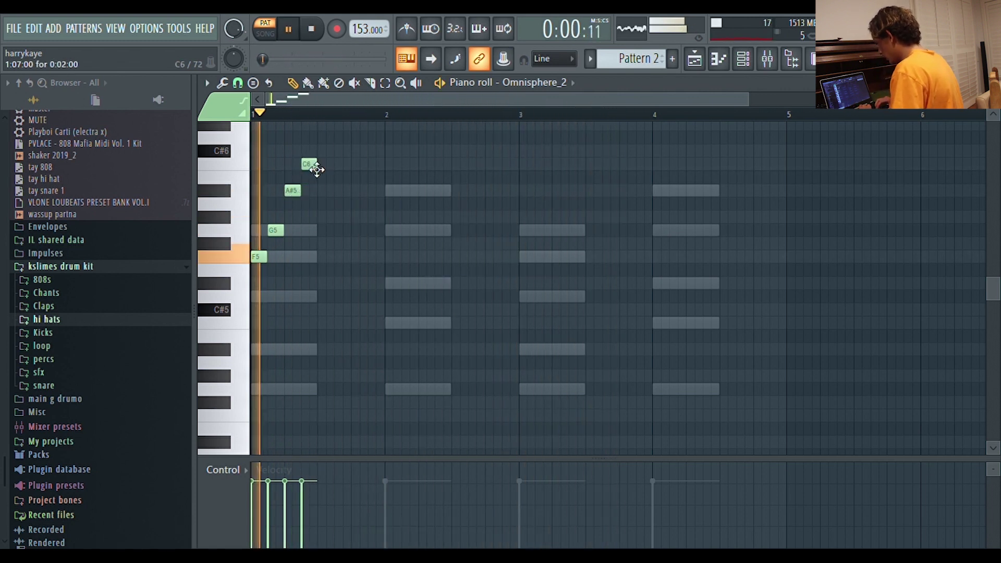
- Extend the melody's A#5 to 8 steps and follow it with a 12-step C6 and an A#5 ending at bar 3
right_click(315, 168)
left_click_drag(305, 198, 358, 194)
left_click(358, 166)
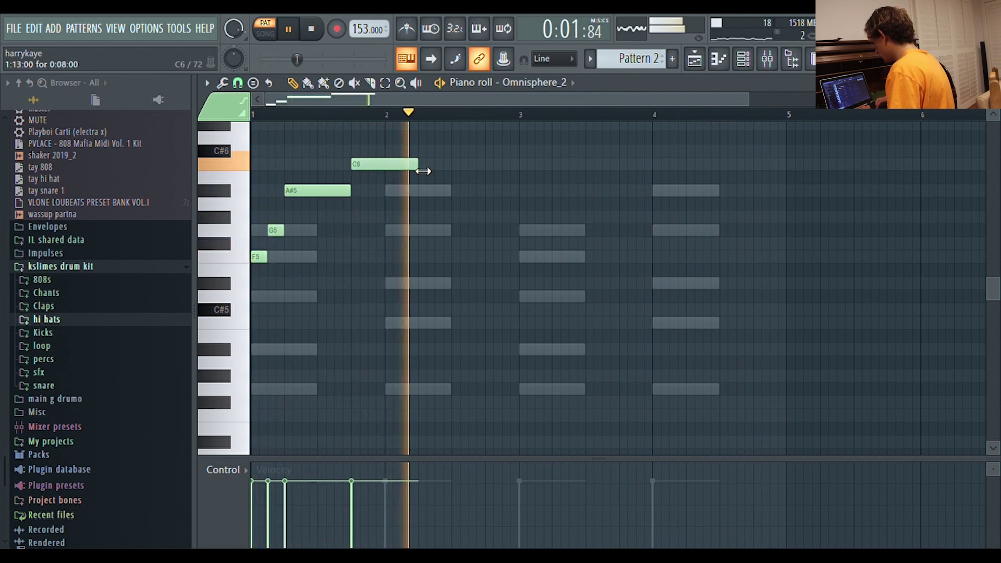
left_click_drag(423, 170, 453, 172)
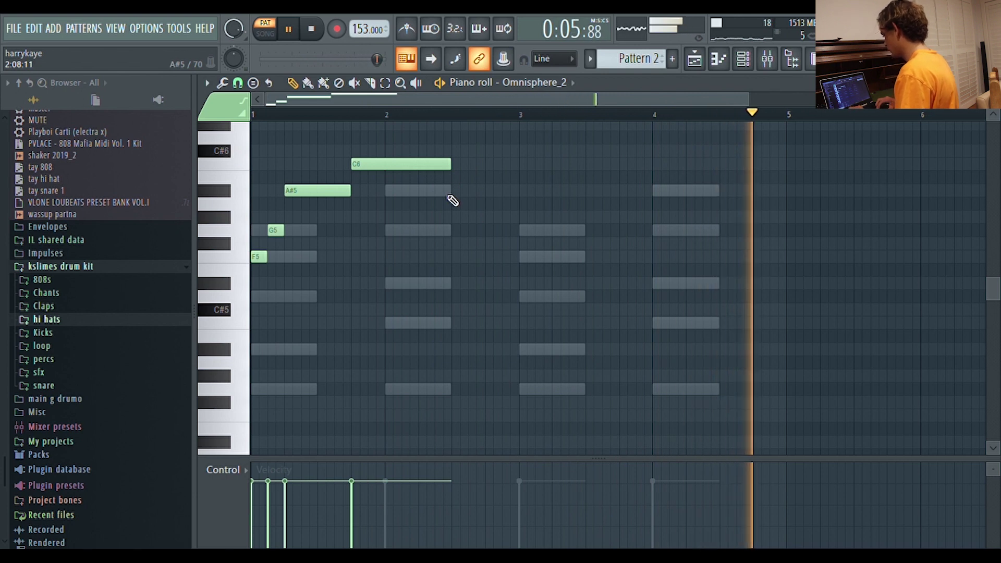
left_click(454, 192)
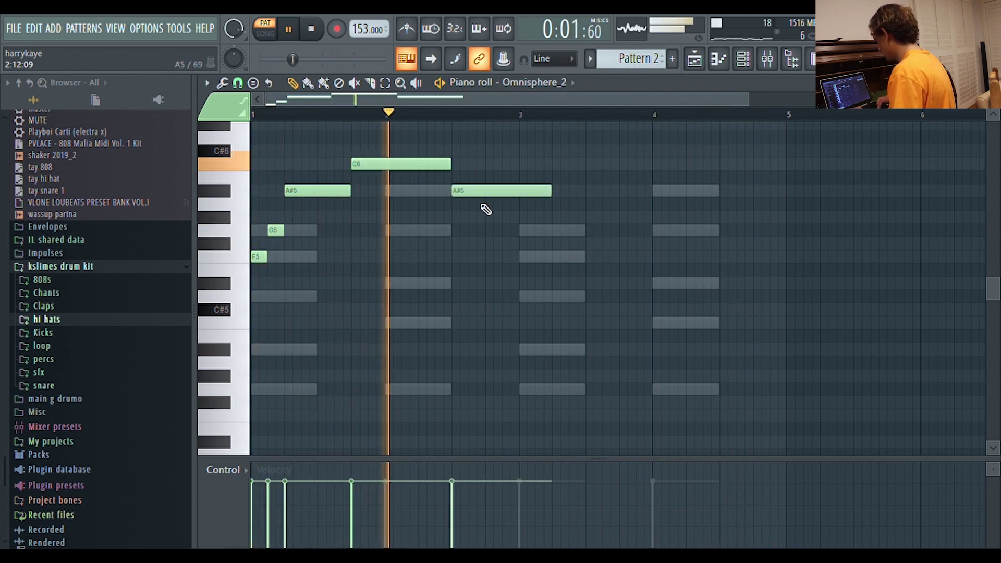
left_click_drag(552, 194, 527, 200)
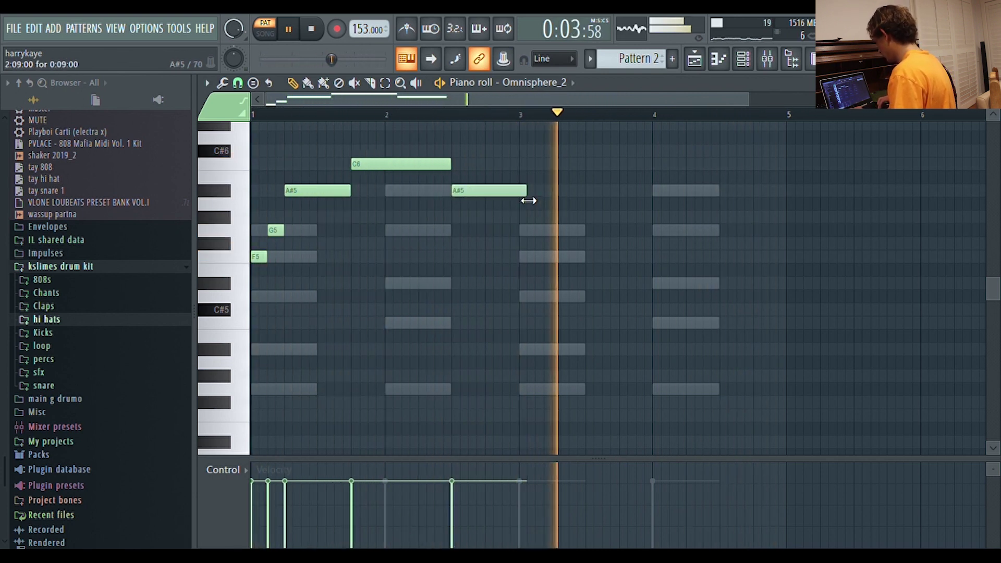
- Duplicate the two-bar flute melody into bars 3 and 4
left_click_drag(514, 331, 262, 141)
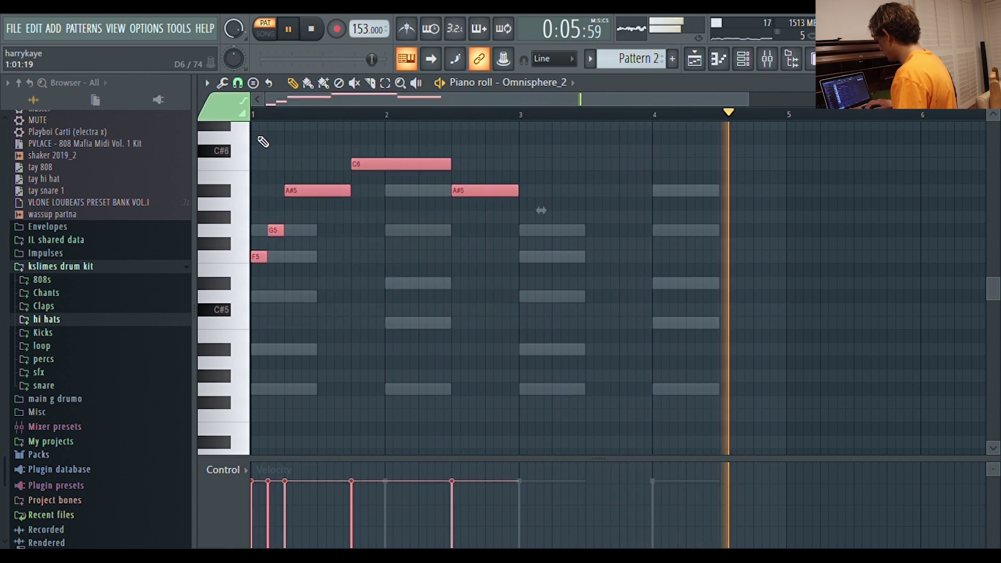
key("ctrl+b")
- Shorten the first C6 to 8 steps and fill the gap before the next A#5 with a four-step D6
scroll(436, 264, "up", 2)
left_click(431, 208, "ctrl")
left_click_drag(451, 207, 418, 208)
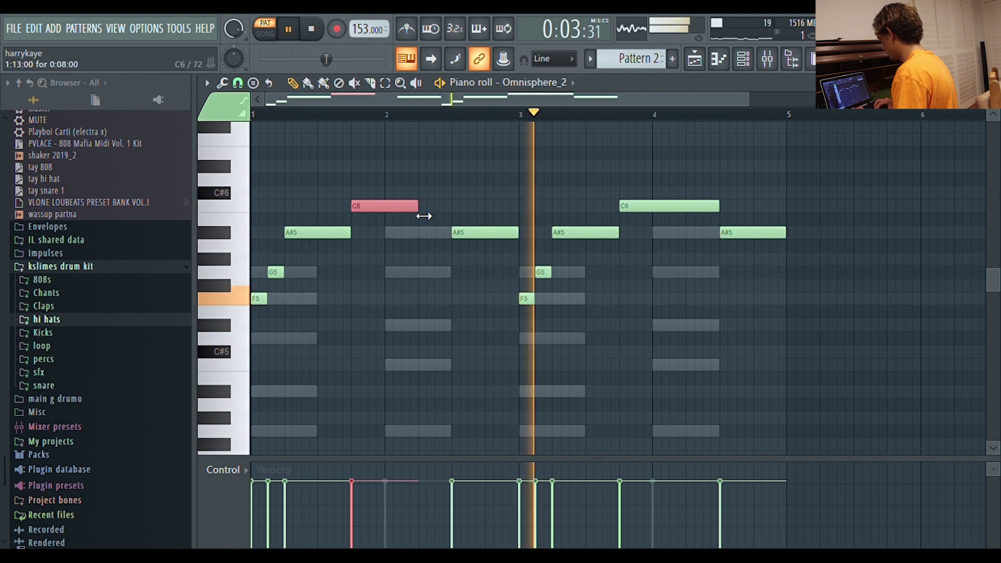
left_click(422, 172)
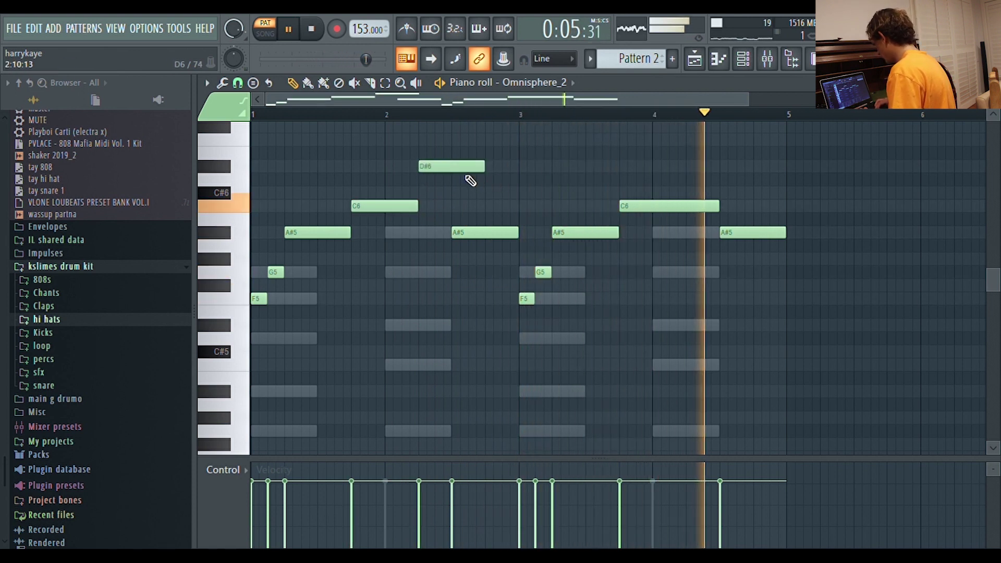
left_click_drag(483, 171, 440, 195)
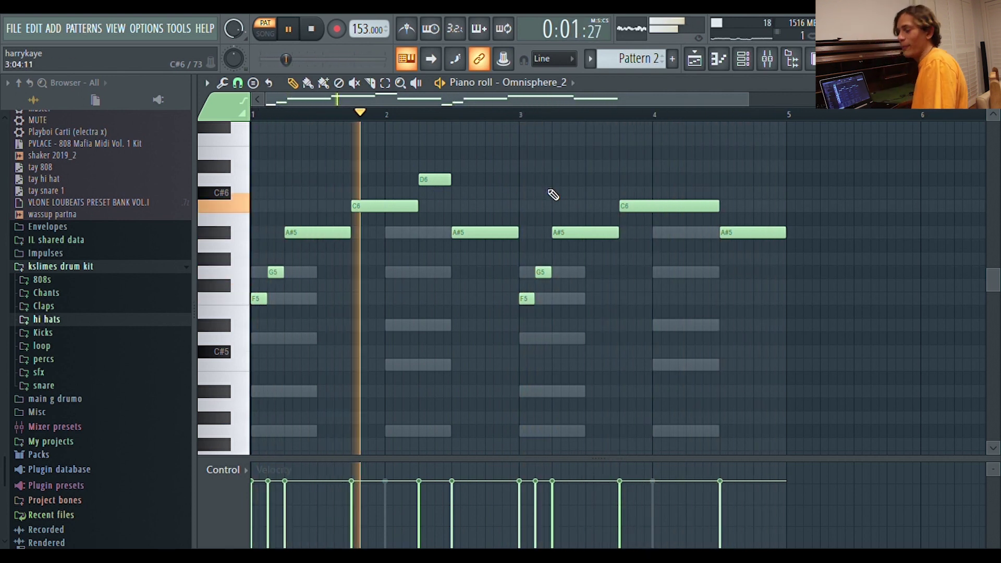
- Show the channel rack and play back the dune chords together with the Omnisphere_2 melody
key("space")
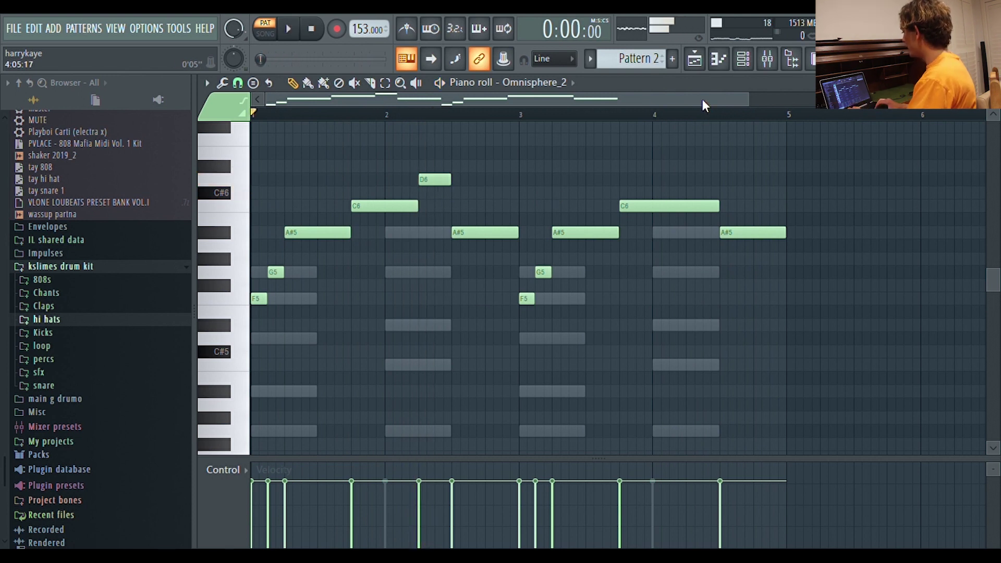
left_click(744, 59)
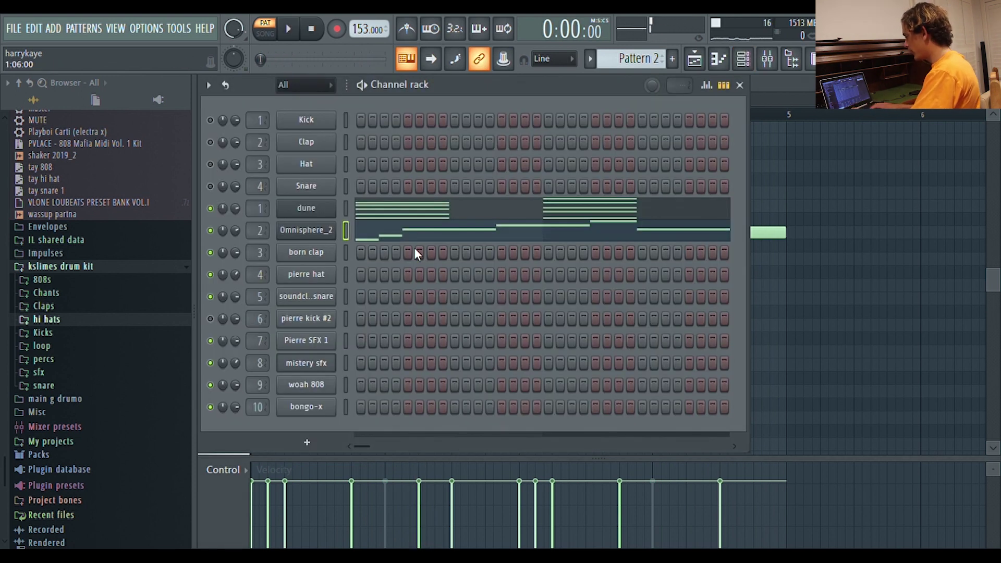
key("space")
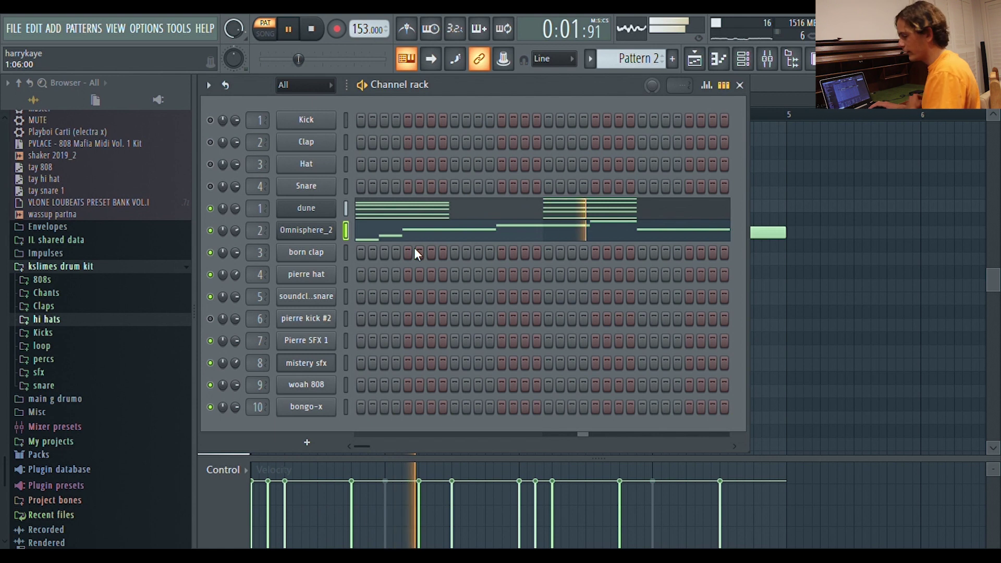
- Start the woah 808 line in bar 1 with two-step D6 notes on steps 1, 3 and 5, F6 on step 11 and C6 on step 13
key("space")
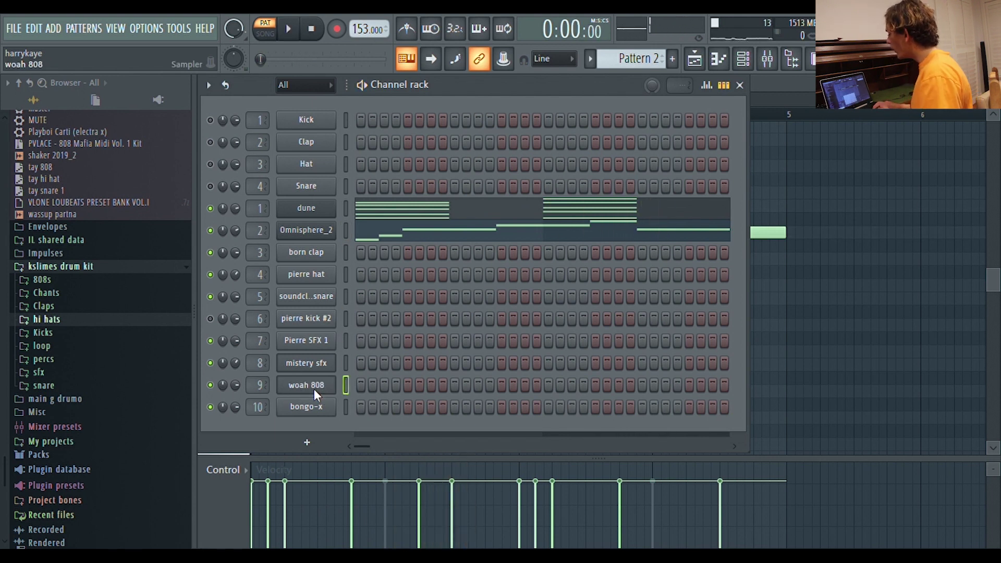
key("F7")
left_click(230, 330)
left_click(230, 260)
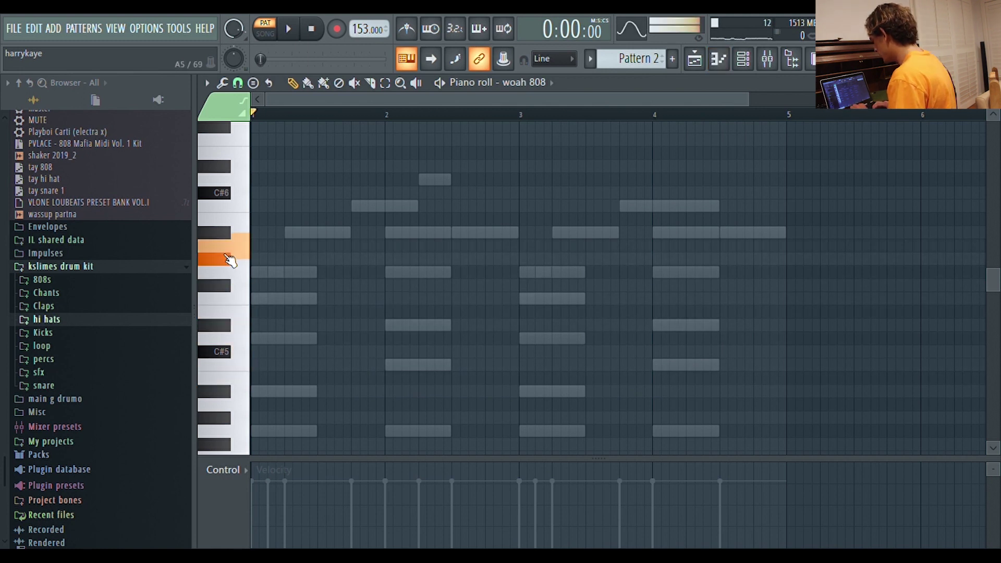
scroll(231, 232, "up", 4)
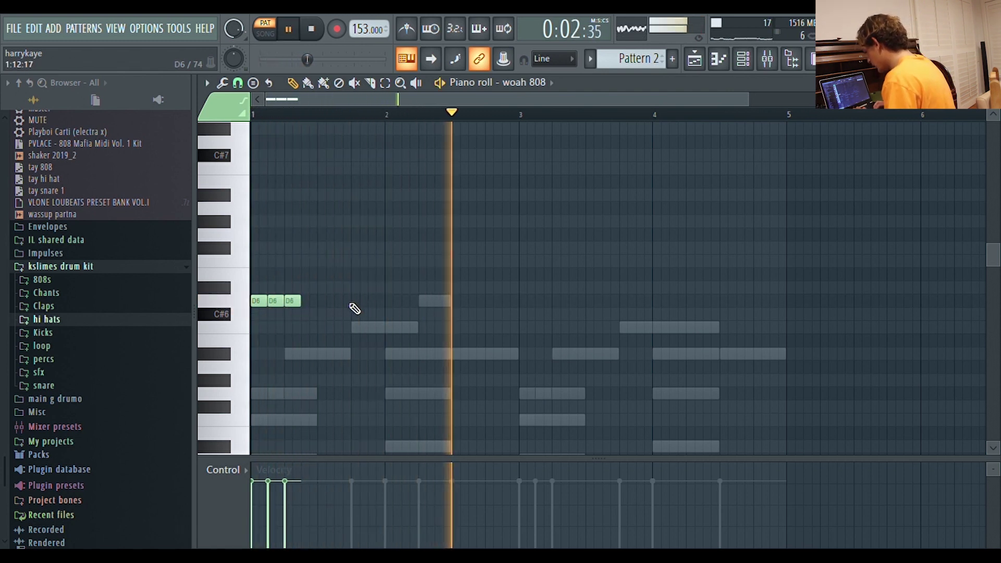
left_click(359, 328)
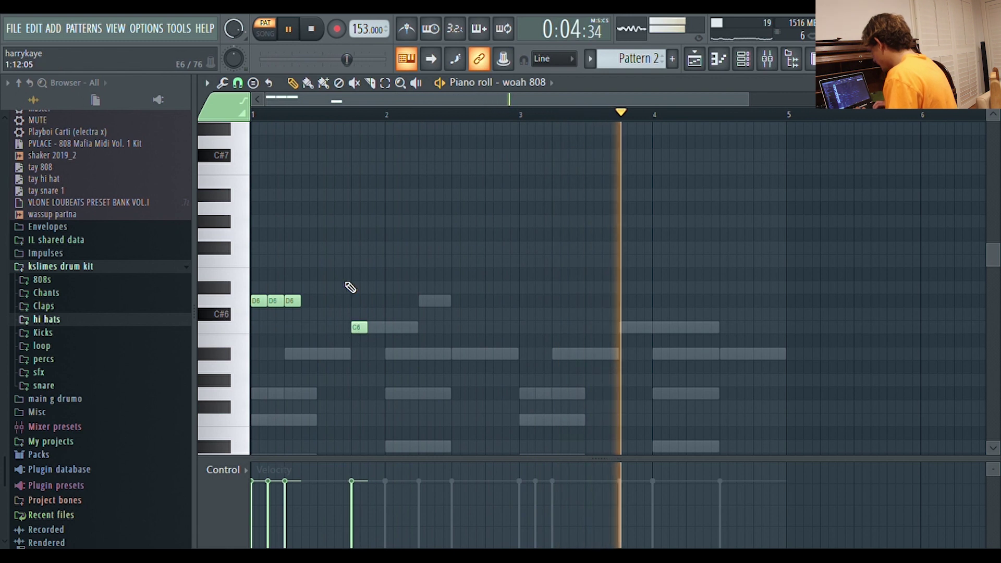
left_click(343, 261)
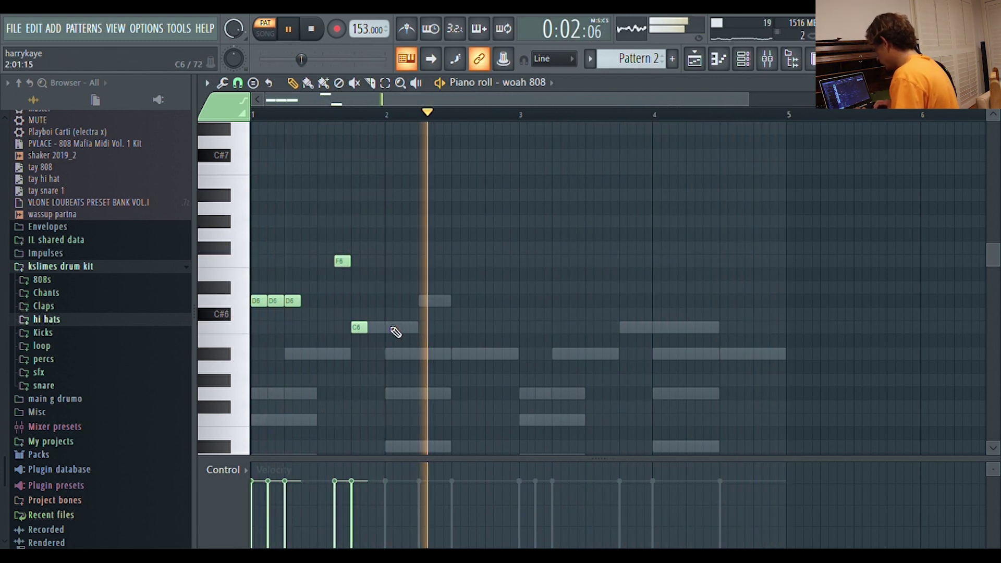
- Add a D6 on step 5 of bar 2 and a short G6 on step 15 to the 808 line
key("space")
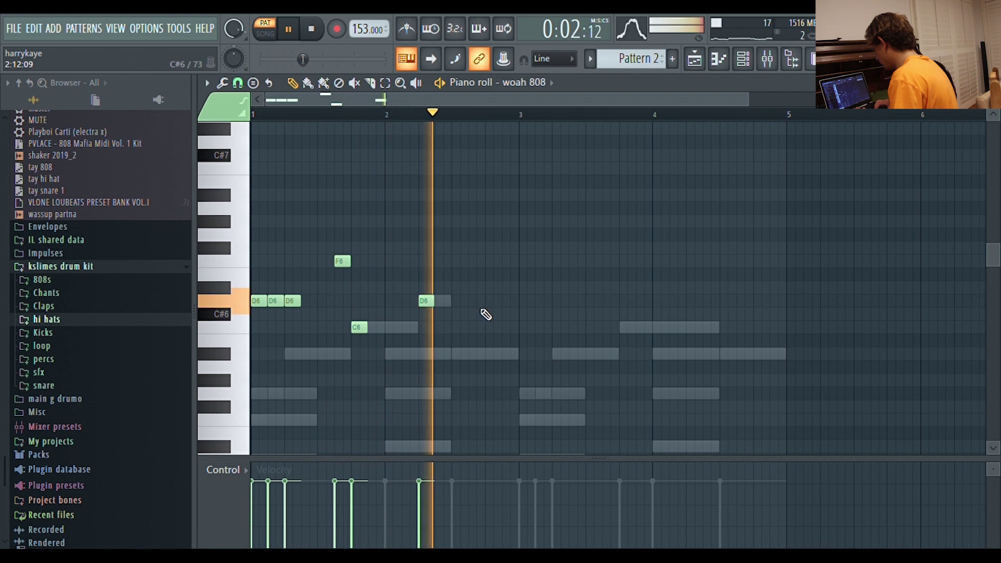
left_click(509, 264)
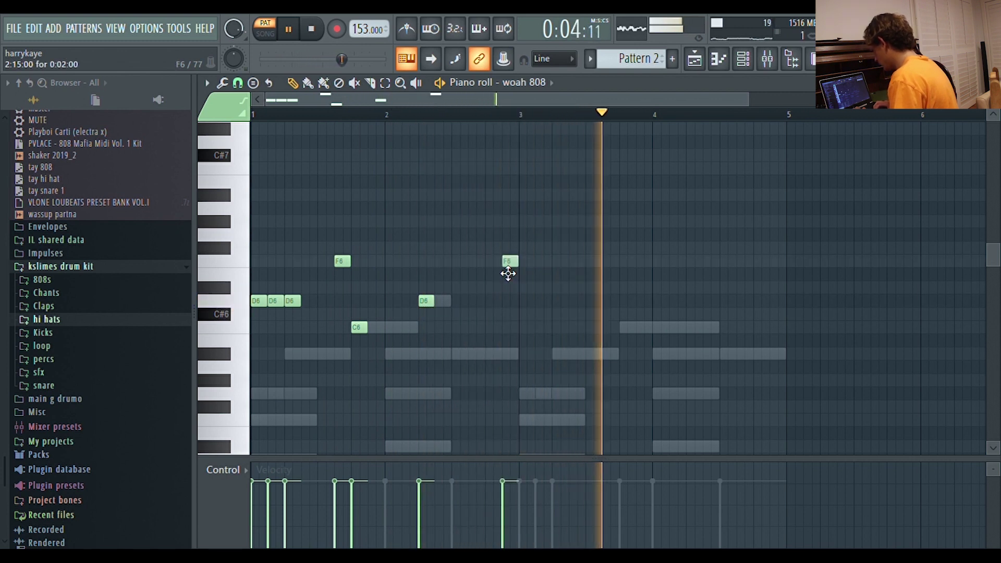
left_click_drag(508, 272, 503, 243)
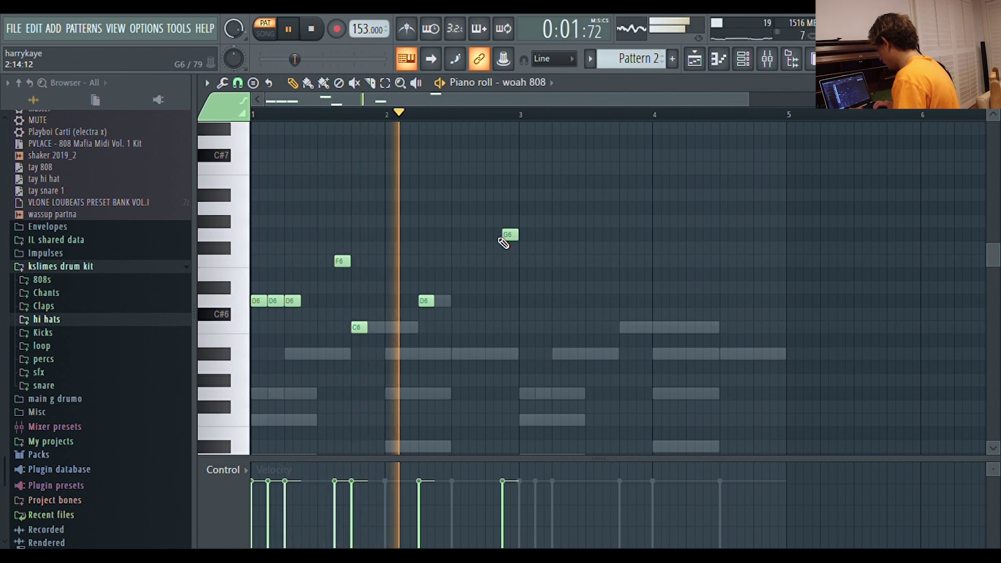
key("space")
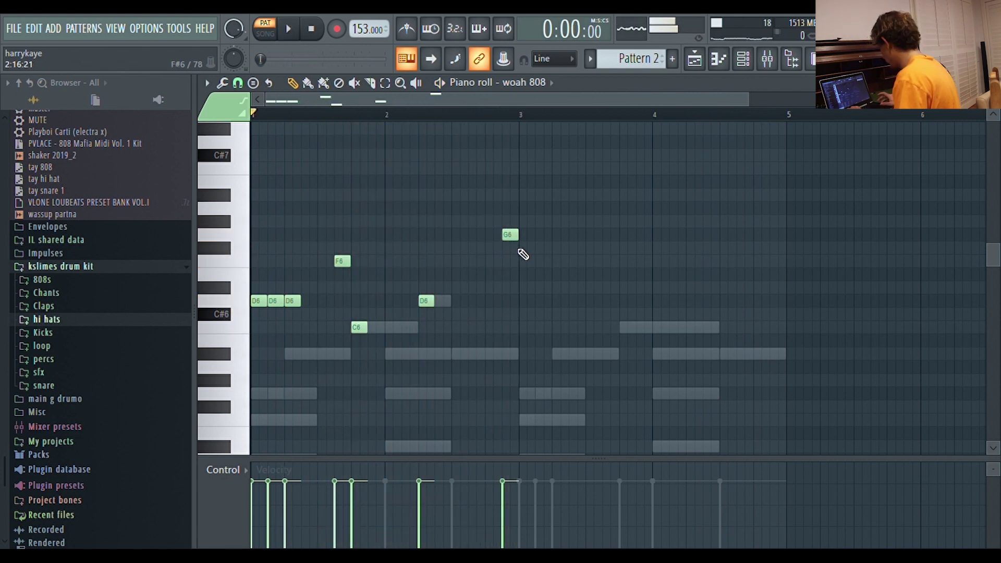
- Raise the 808 line by one octave, with its notes extended to legato and their velocities at maximum
scroll(523, 255, "up", 4)
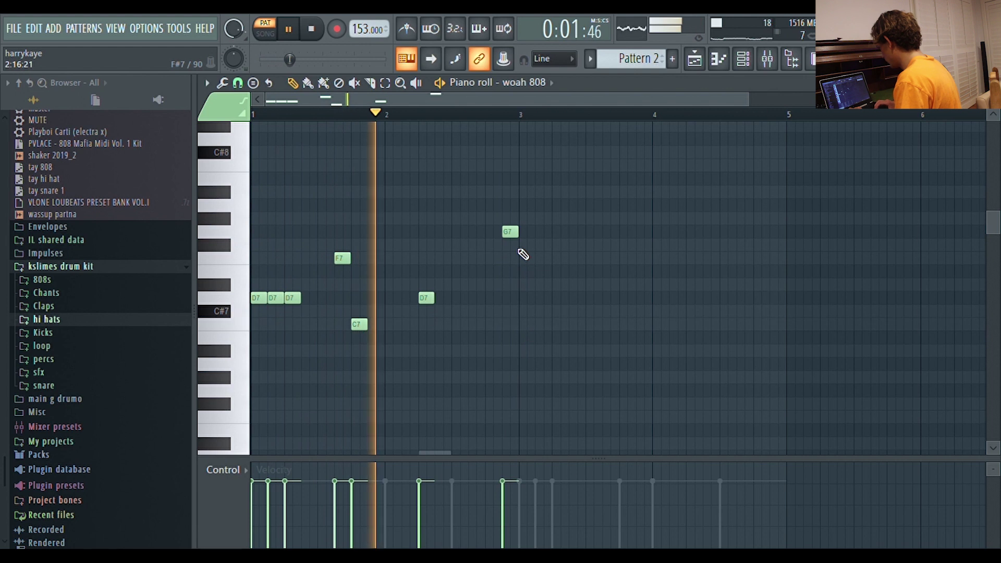
key("ctrl+l")
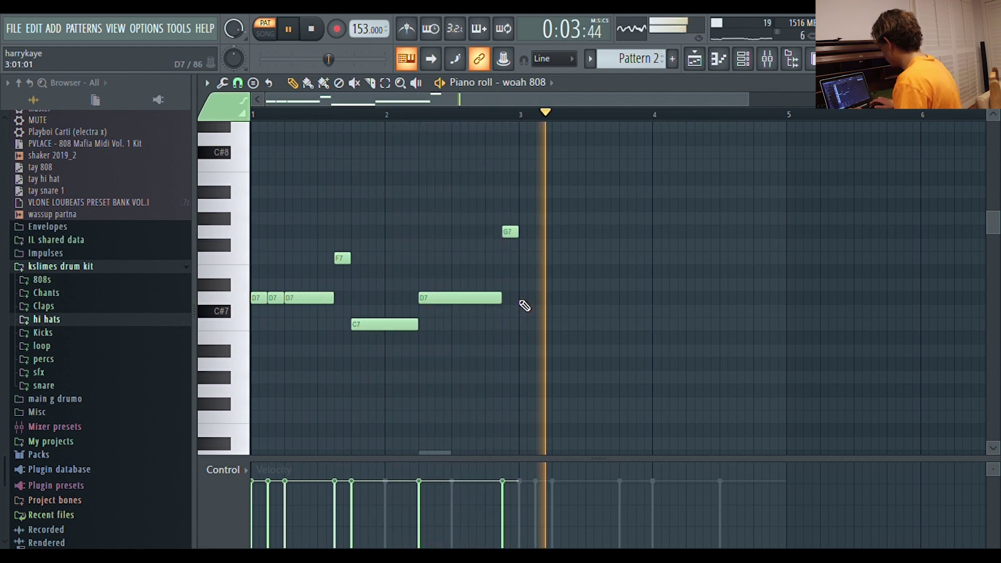
key("space")
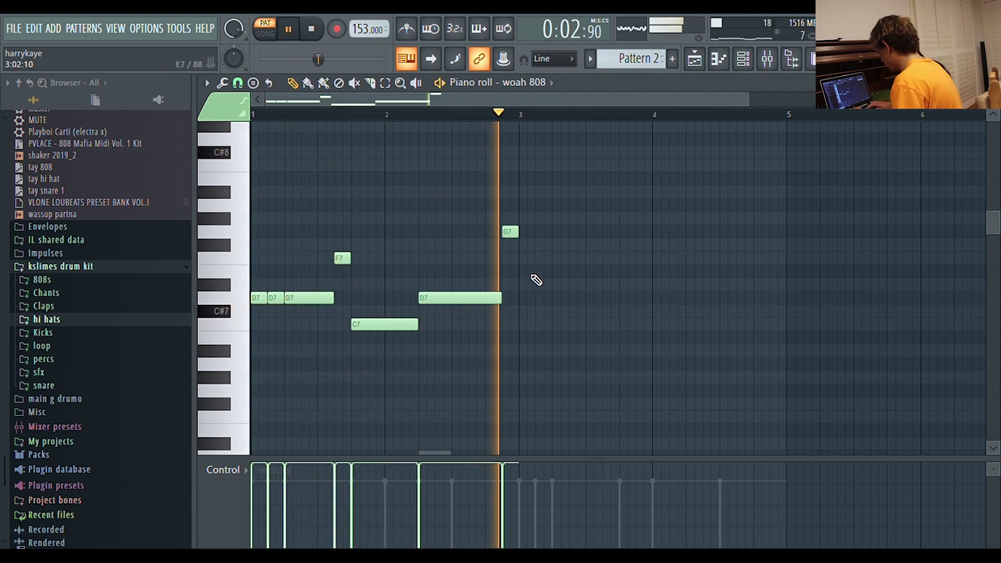
- Duplicate the two-bar 808 line into bars 3 and 4 and raise its closing G7 to A#7
key("ctrl+b")
key("ctrl+d")
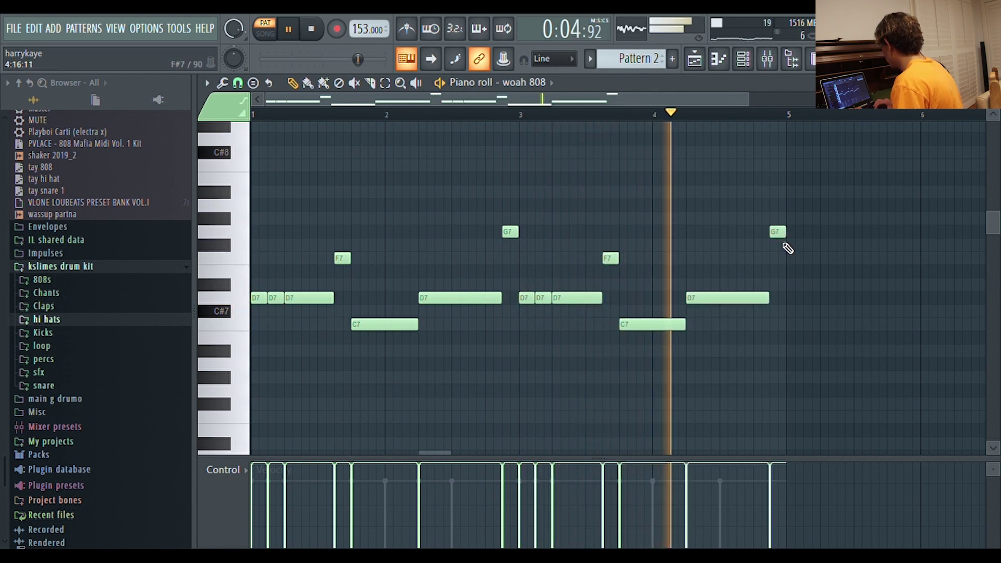
left_click_drag(782, 233, 782, 197)
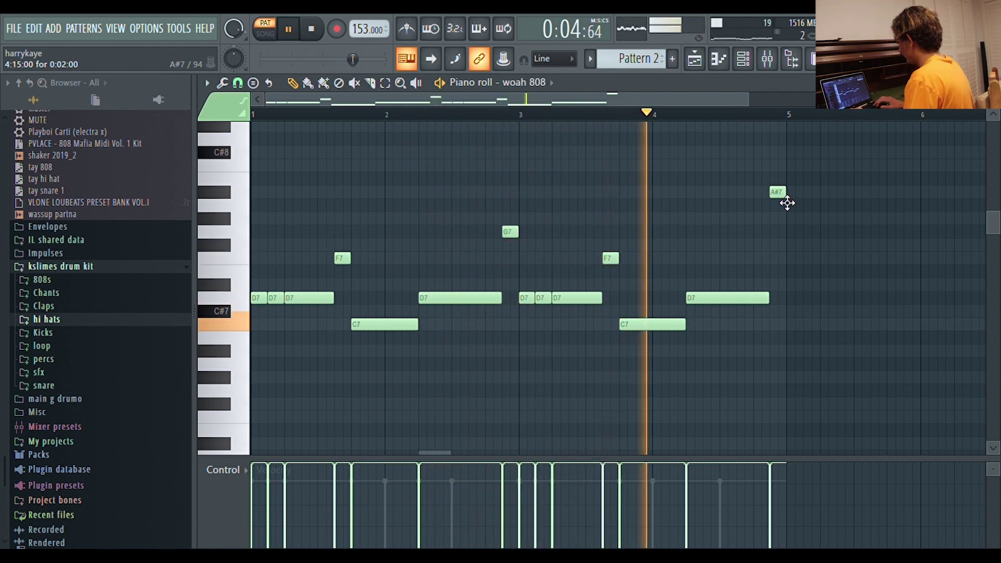
key("space")
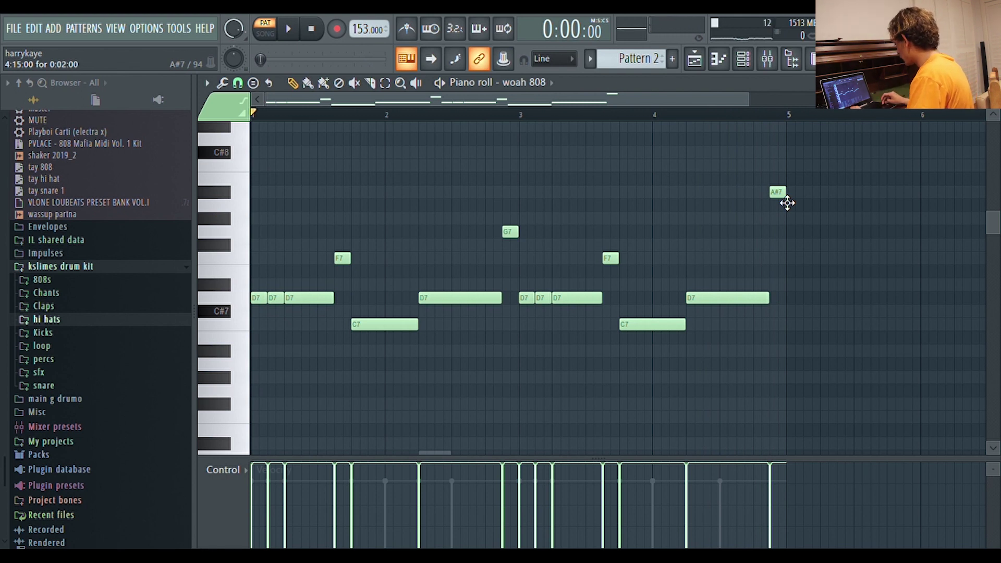
- Lower the whole 808 line by two octaves and play back the pattern
key("ctrl+Down")
scroll(785, 201, "down", 6)
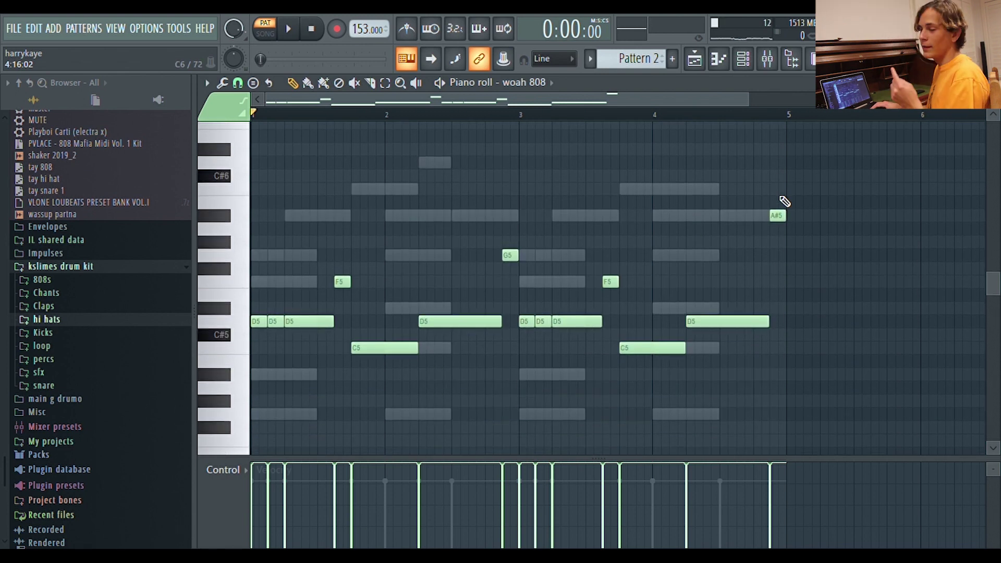
key("space")
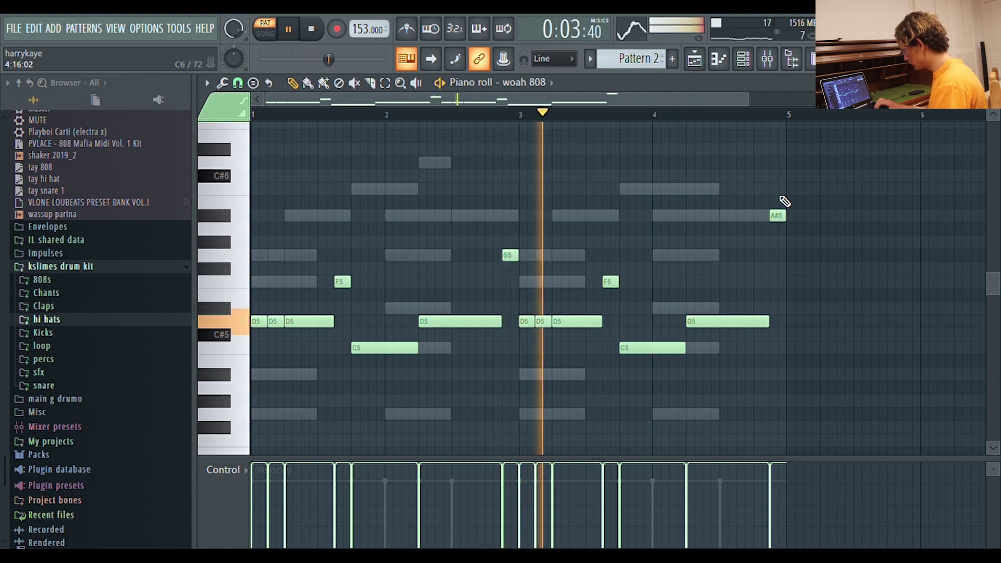
- Place a born clap hit on step 9 in the channel rack and enable step looping so it repeats every 16 steps
left_click(747, 69)
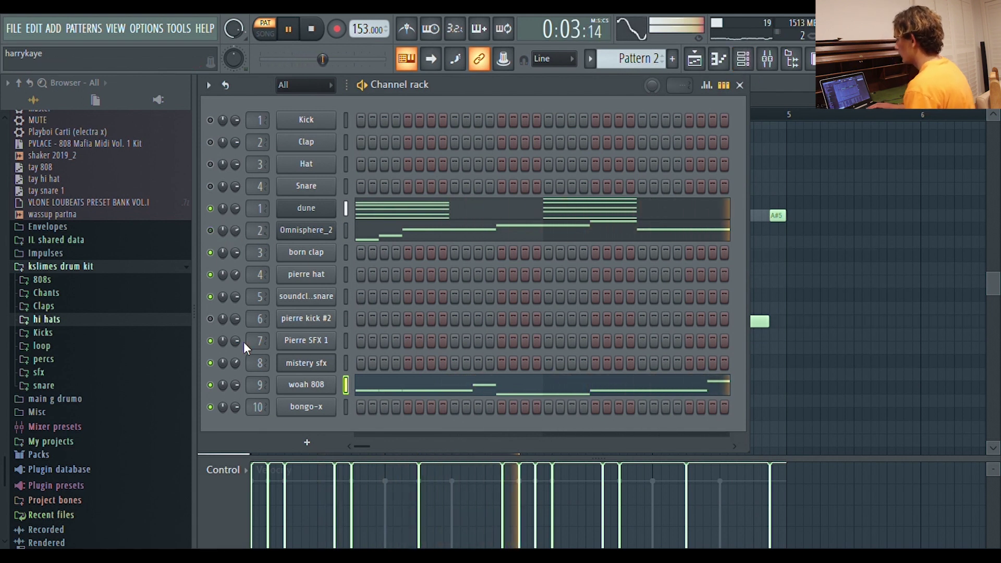
key("space")
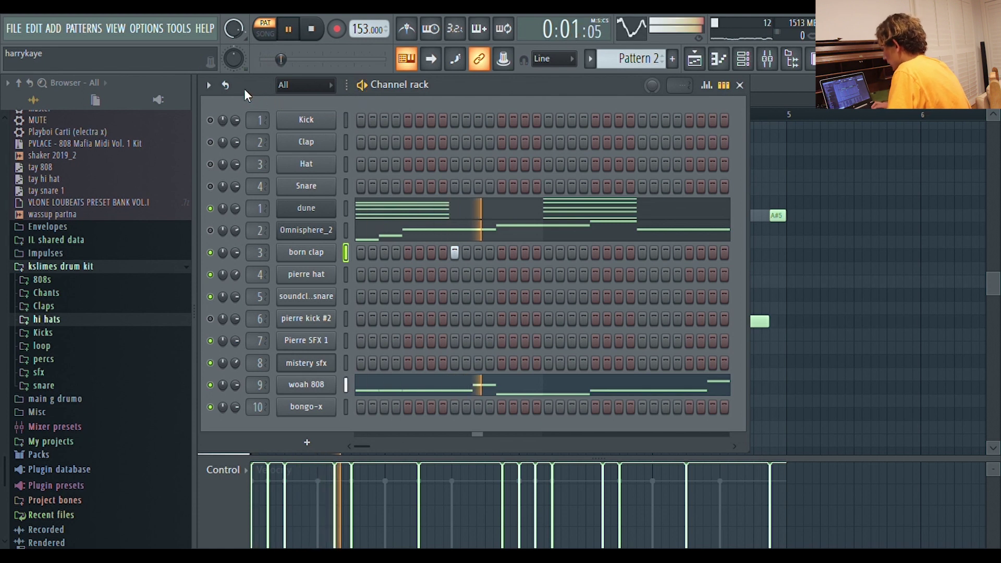
left_click(225, 85)
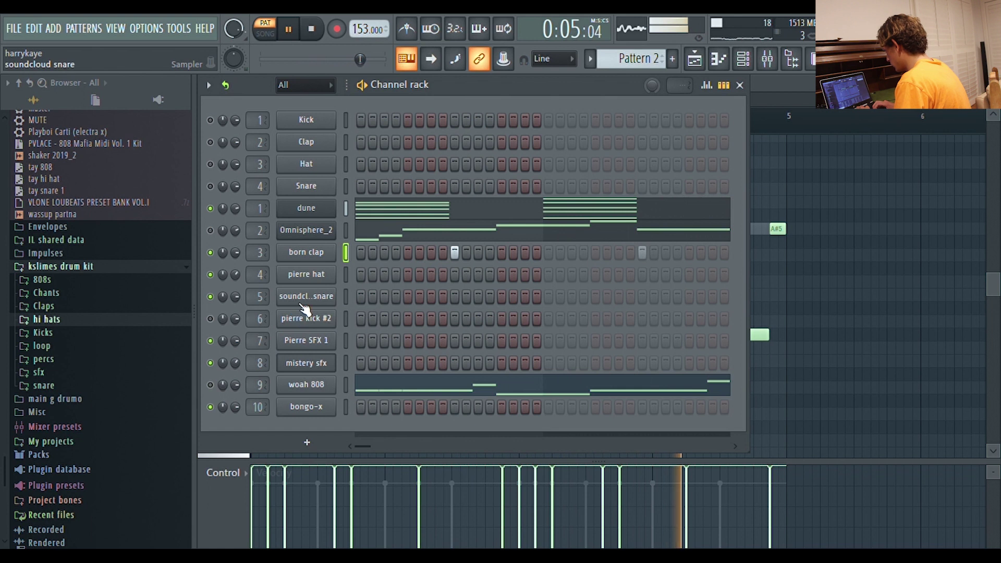
- Fill the pierre hat channel on every second step across the pattern
key("ctrl+v")
left_click(334, 278)
left_click(306, 199)
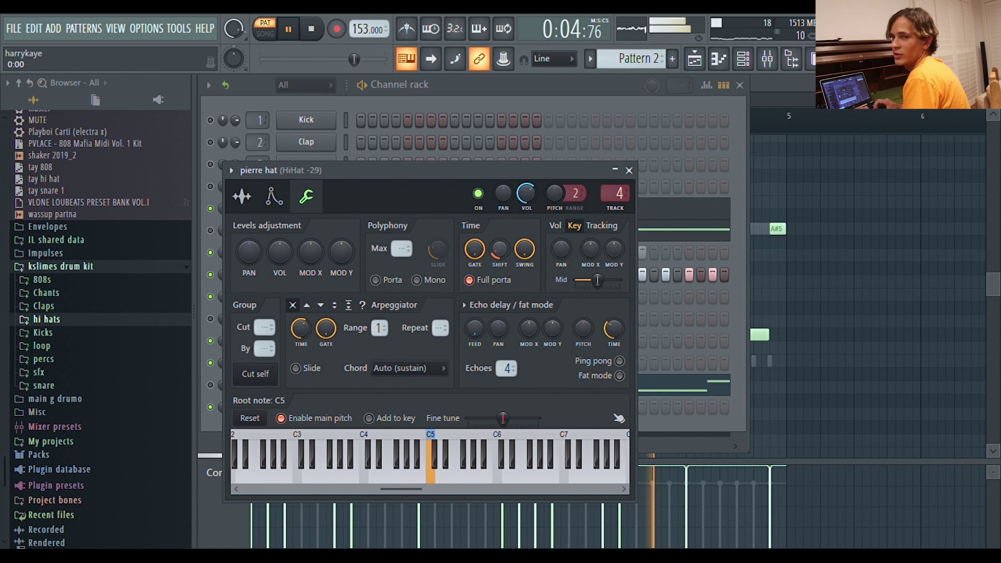
left_click(630, 170)
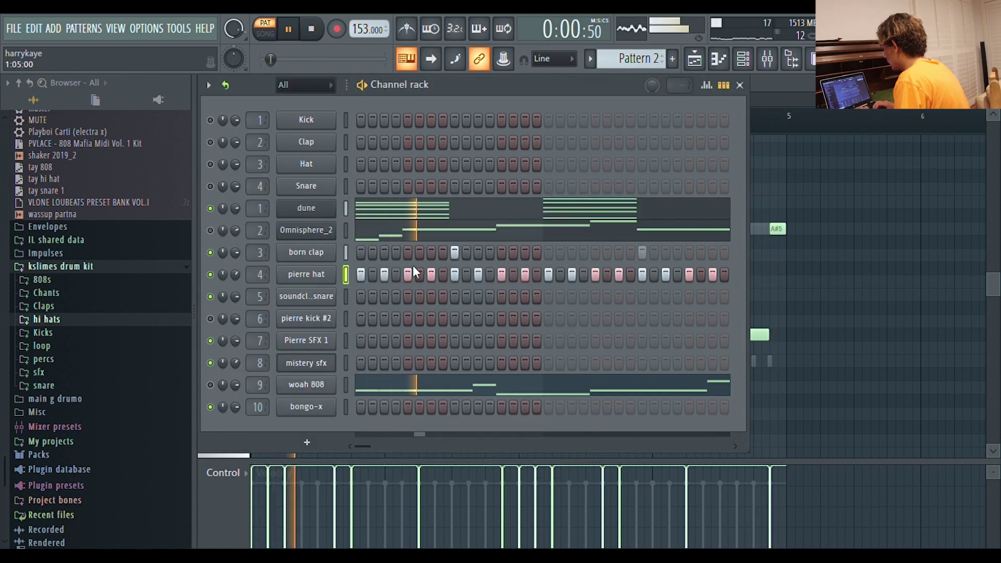
- In pierre hat's piano roll, add a two-step G4 on step 15 of bar 1 and chop it into a fast roll
right_click(325, 271)
left_click(351, 284)
key("space")
scroll(351, 290, "down", 6)
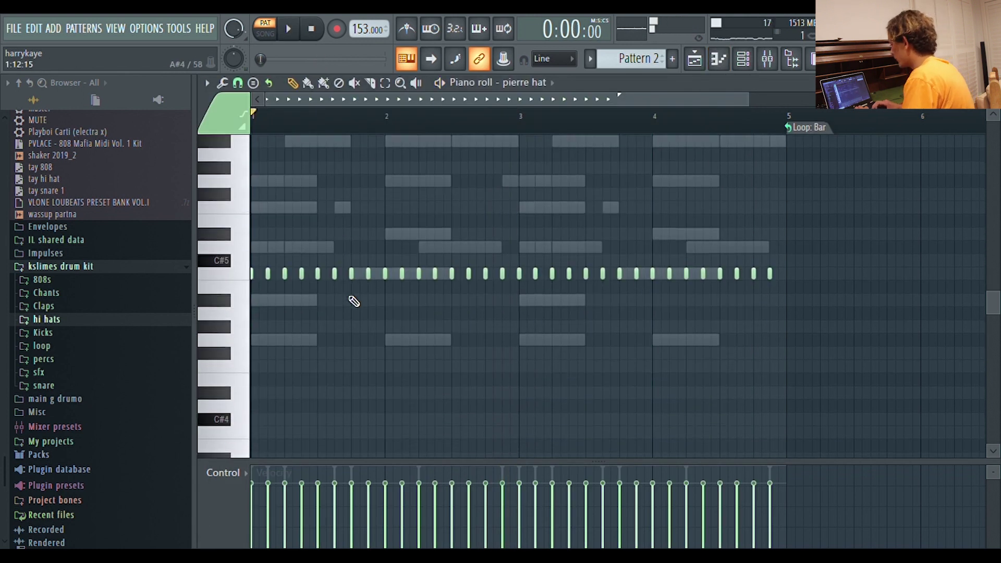
scroll(351, 298, "up", 3, "ctrl")
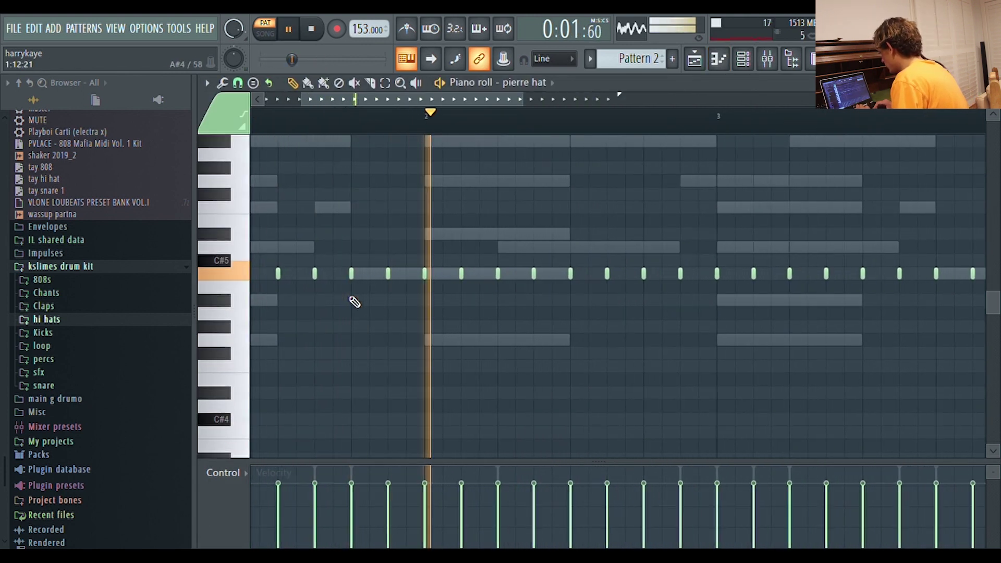
scroll(359, 302, "down", 2)
left_click(397, 307)
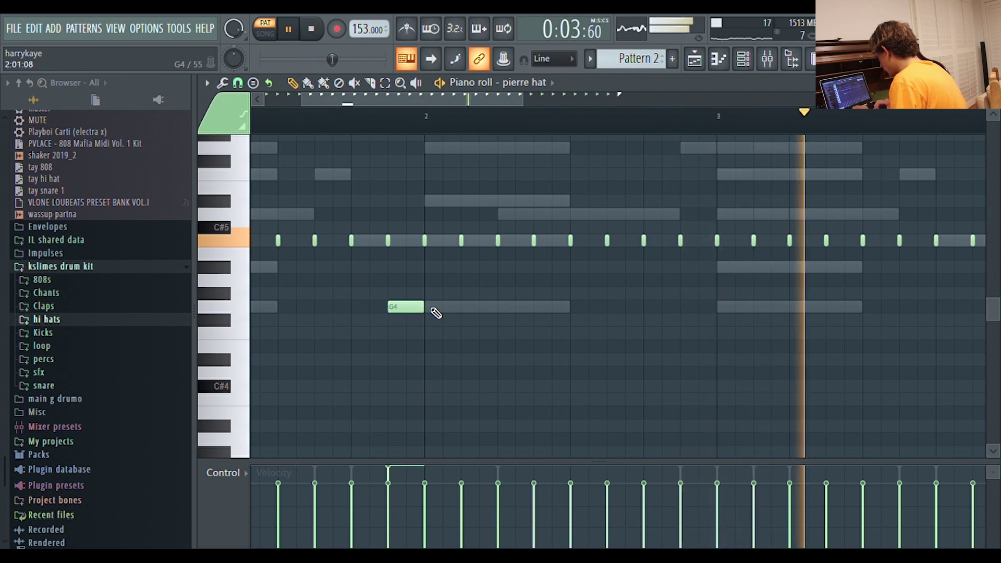
left_click(410, 308)
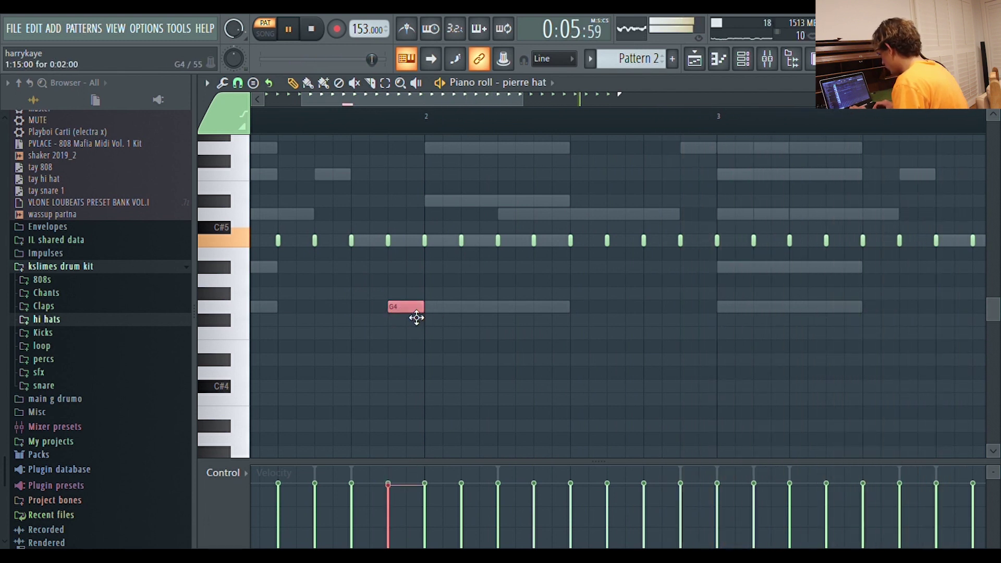
key("ctrl+u")
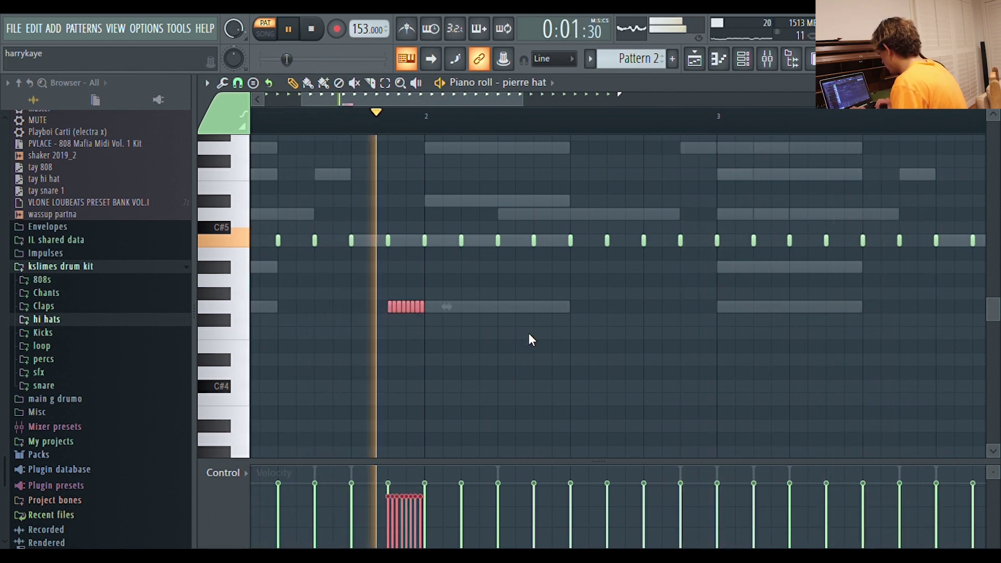
- Cut the G4 hat roll to four notes and copy it to step 5 of bar 2, descending to D#4
left_click_drag(469, 304, 513, 360)
key("space")
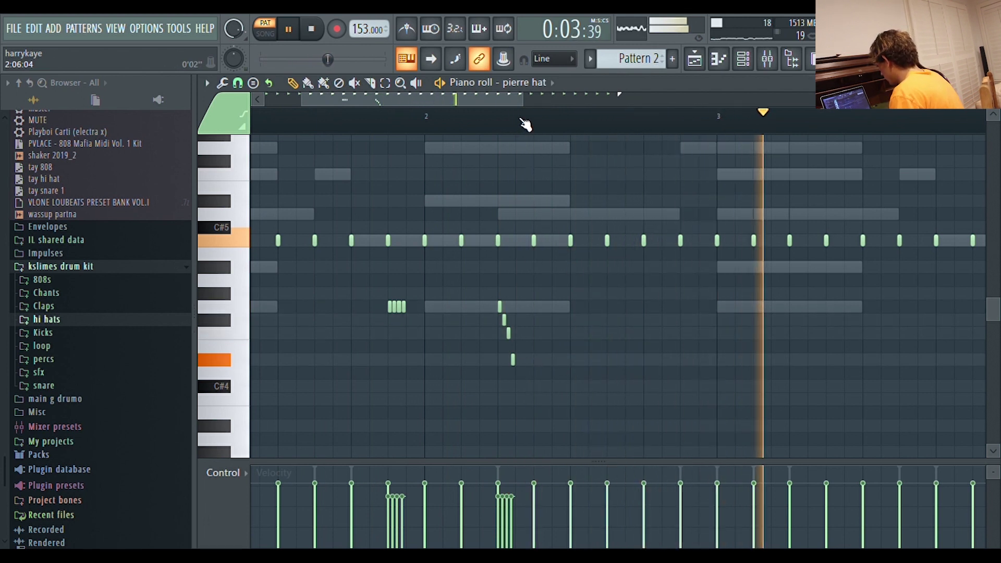
- Copy both hat rolls to the matching places in bars 3 and 4 and add an extra C5 hat on step 4 of bar 3
scroll(560, 242, "down", 2)
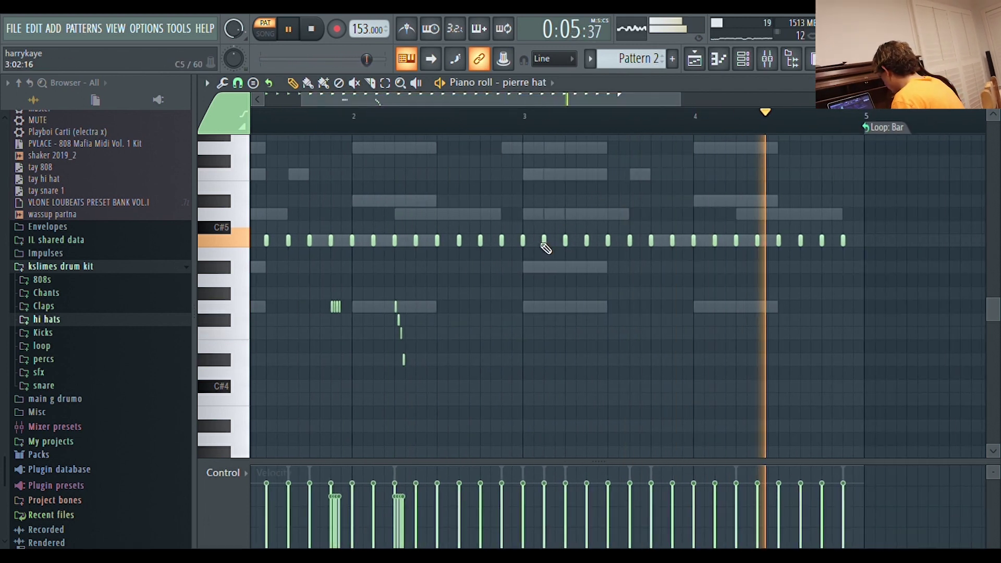
left_click_drag(538, 376, 684, 319)
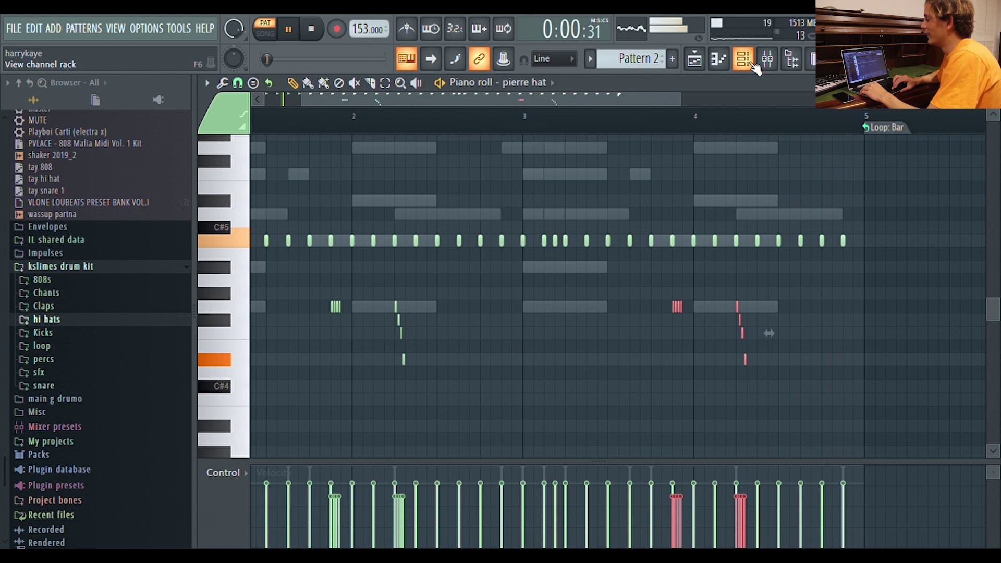
- Place soundcloud snare hits on step 3 of bar 2 and step 3 of bar 4
left_click(753, 66)
key("space")
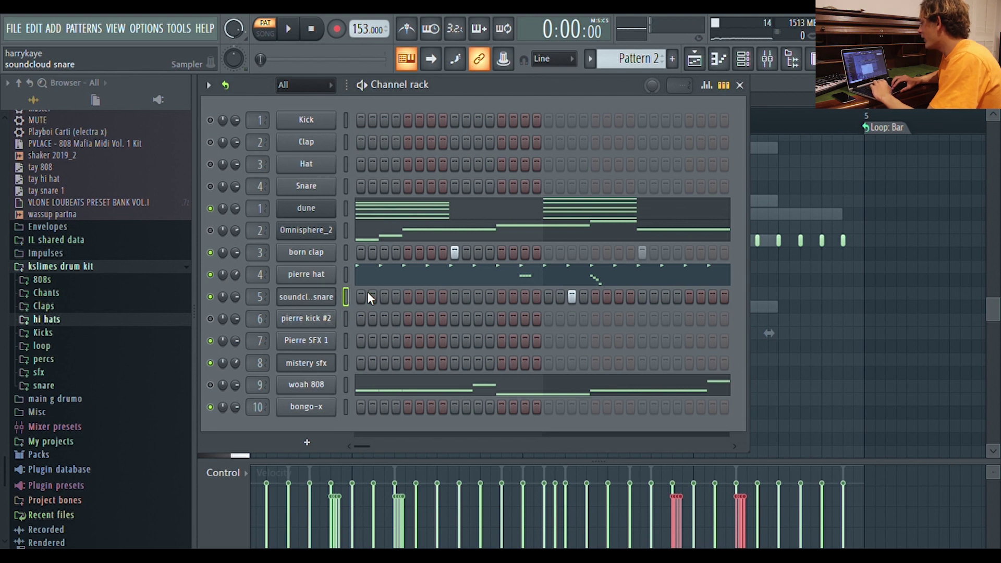
key("F7")
key("space")
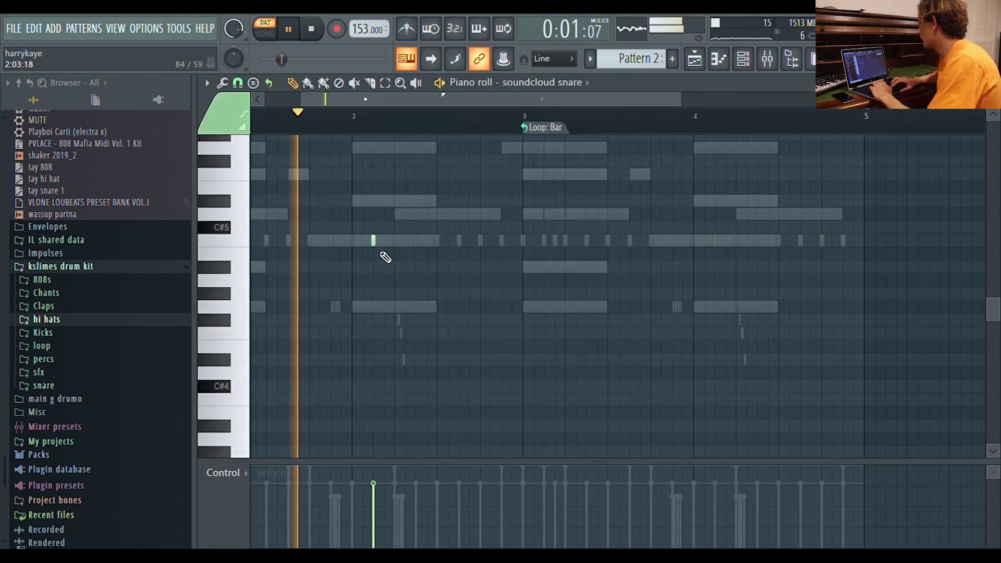
left_click(716, 241)
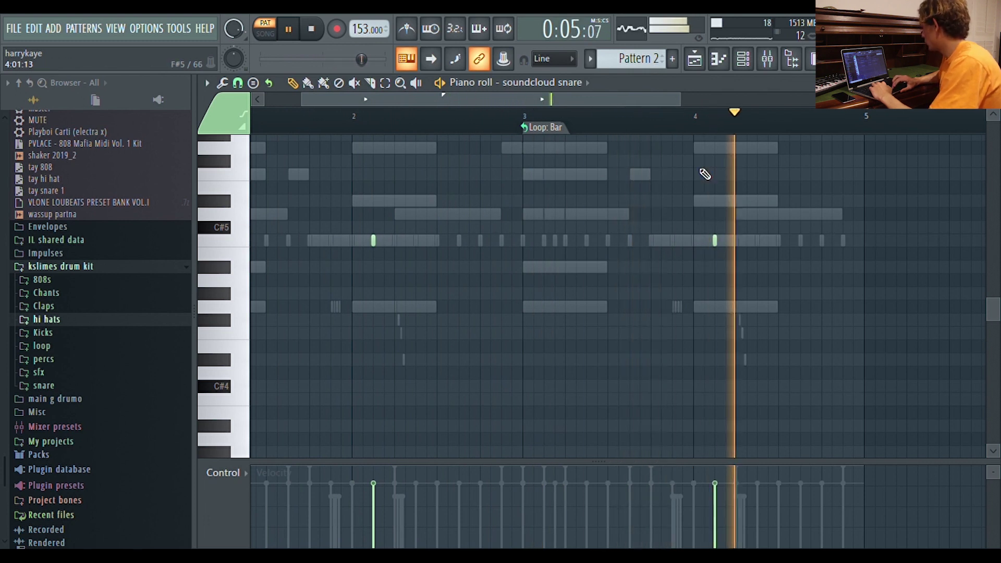
- Place a four-step G4 note for Pierre SFX 1 on the last beat of bar 2
left_click(743, 59)
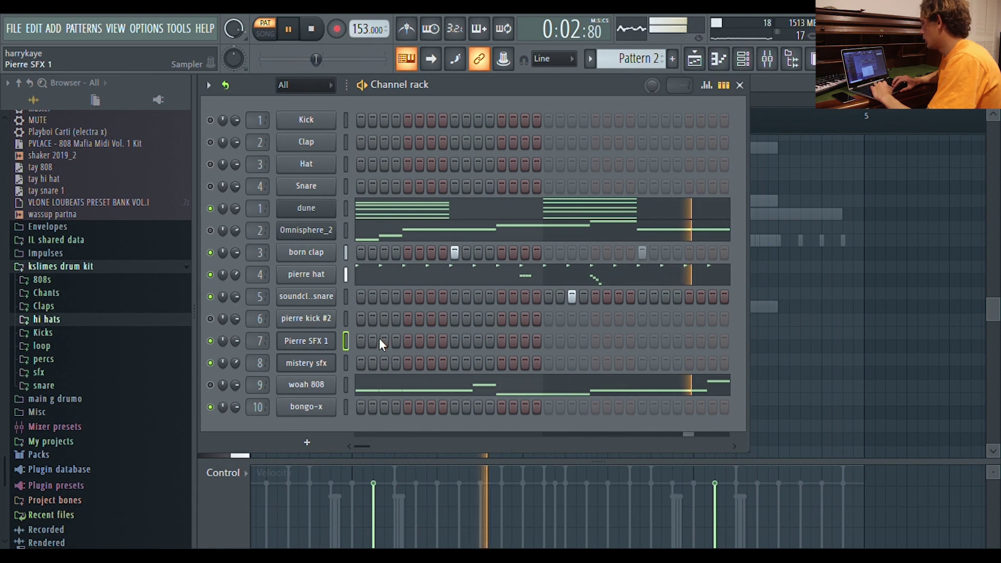
key("F6")
key("space")
left_click(480, 308)
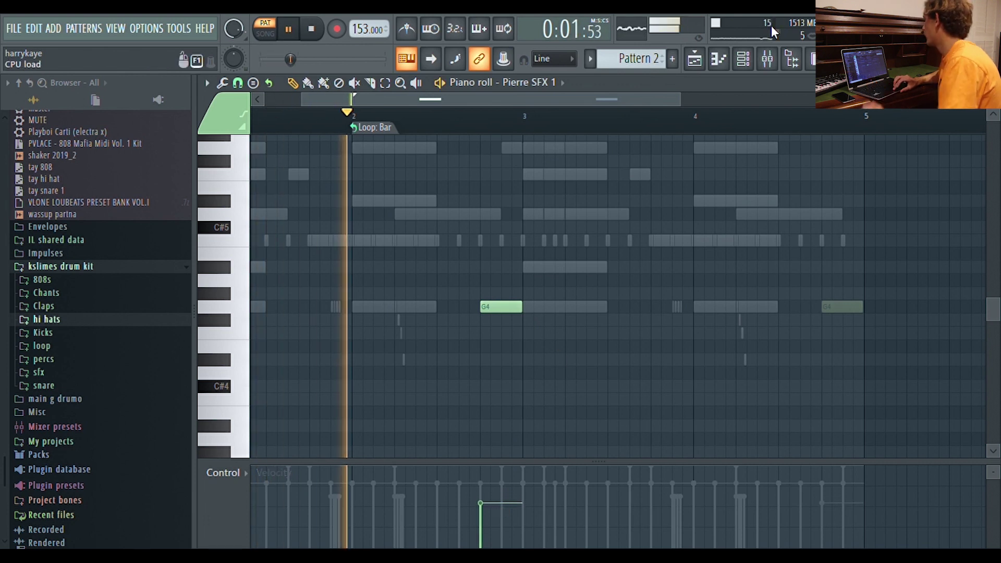
- Place eight-step C5 notes for mistery sfx at the start of bars 1 and 3, with the channel's looping turned off
left_click(751, 58)
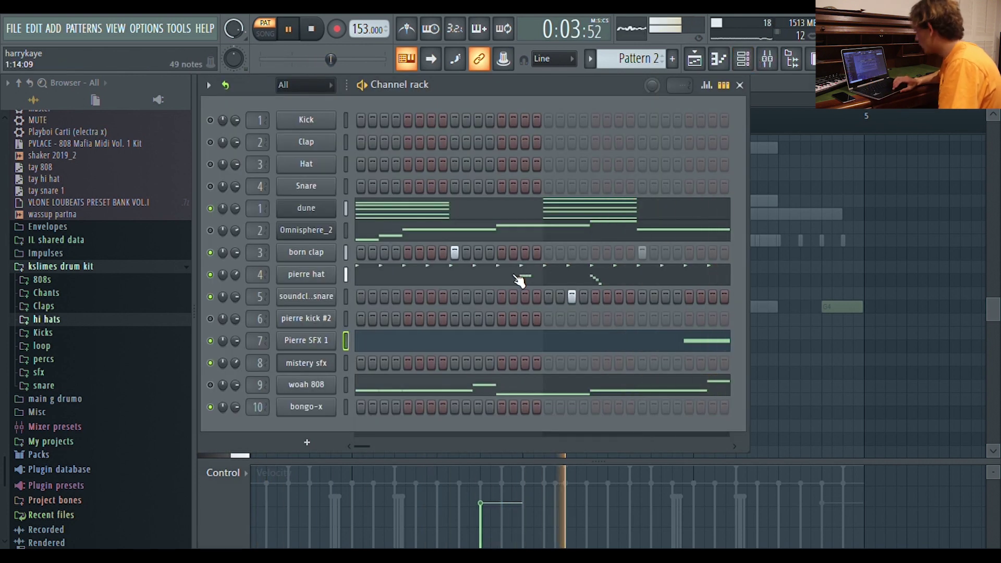
left_click(346, 363)
key("F7")
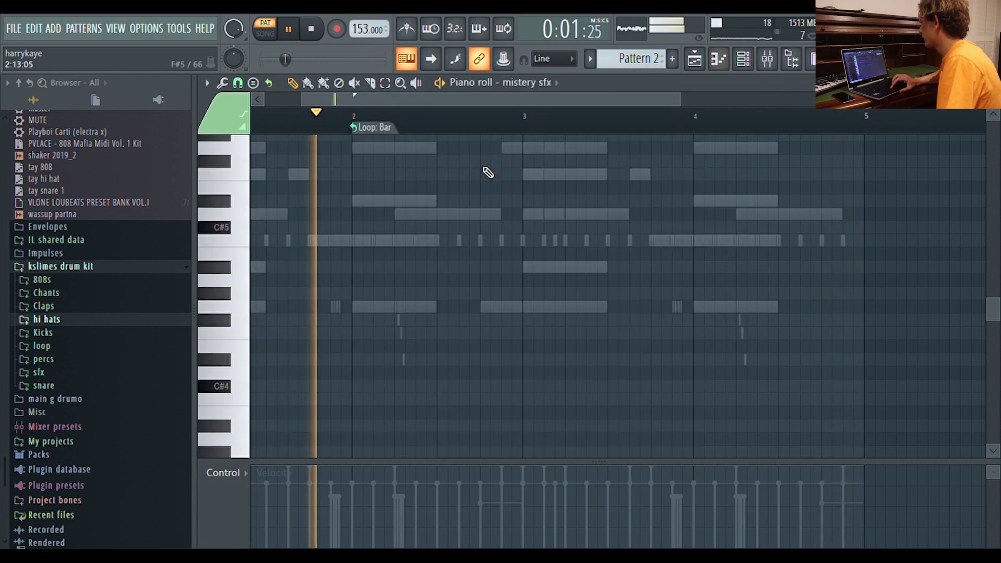
left_click_drag(537, 99, 493, 99)
mouse_move(289, 334)
left_mouse_down()
mouse_move(244, 319)
mouse_move(247, 239)
left_mouse_up()
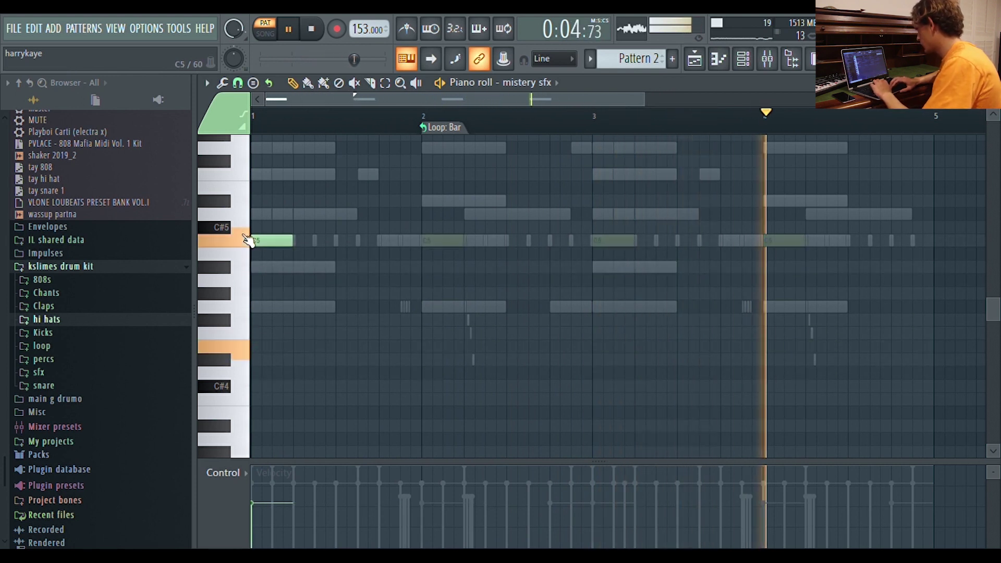
left_click(430, 129)
left_click_drag(297, 251, 342, 252)
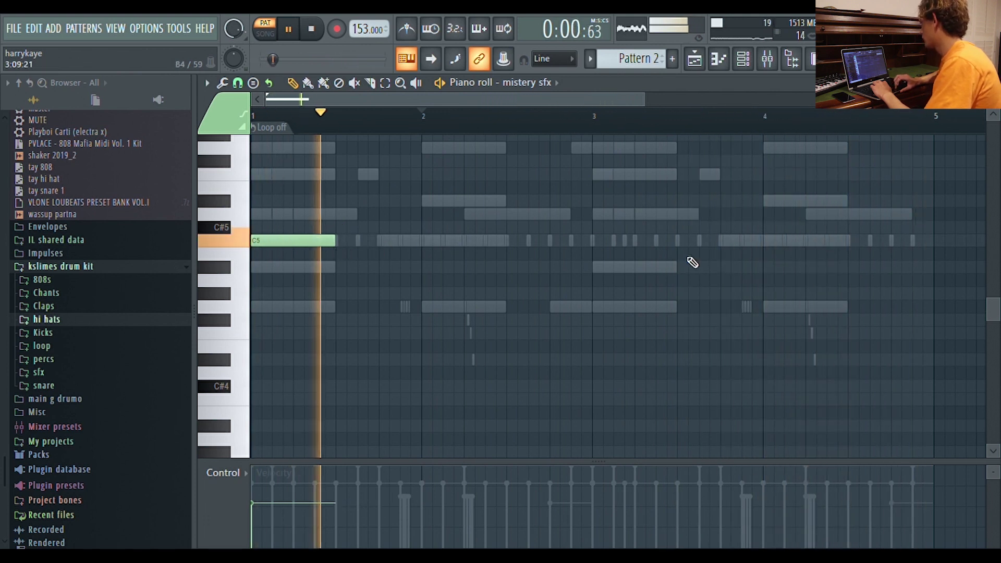
left_click(600, 241)
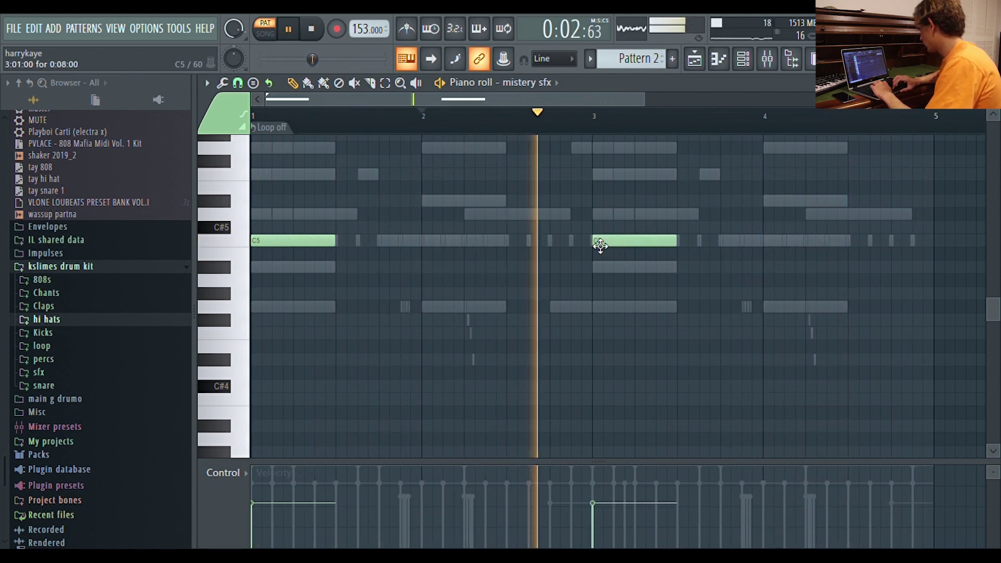
- Place four one-step C5 bongo-x notes on steps 9, 11, 13 and 15 of bar 4, with raised velocity
left_click(743, 60)
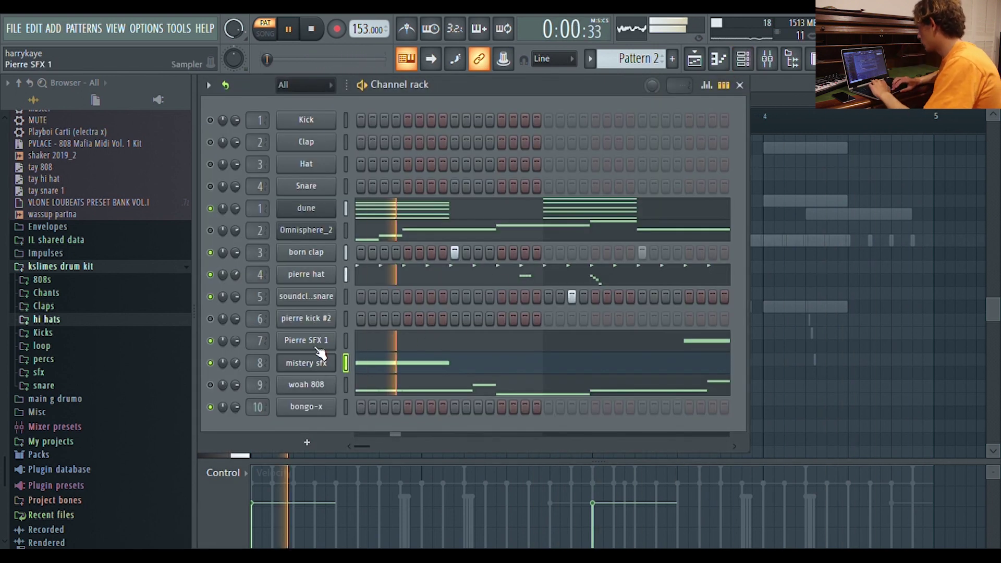
key("F6")
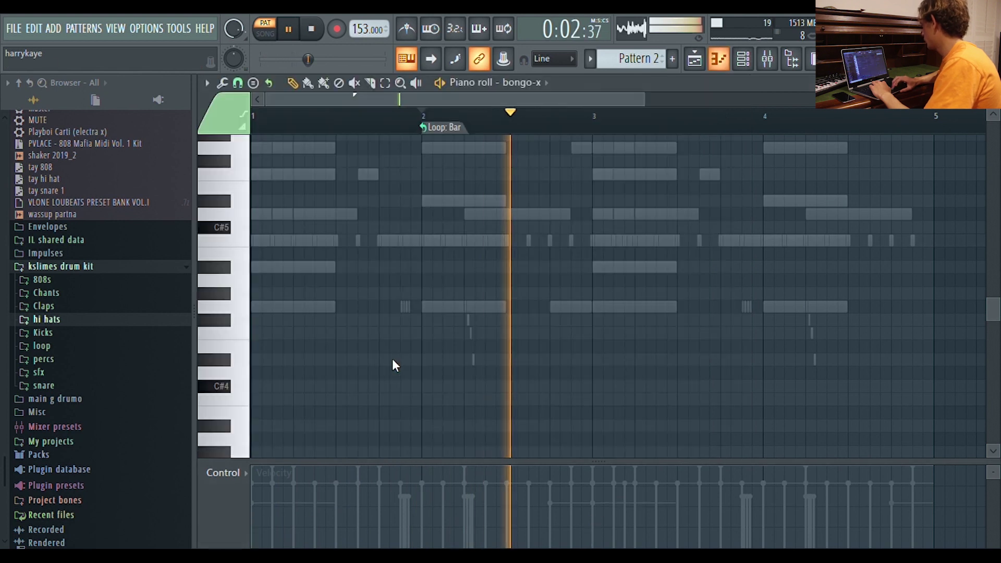
left_click(856, 244)
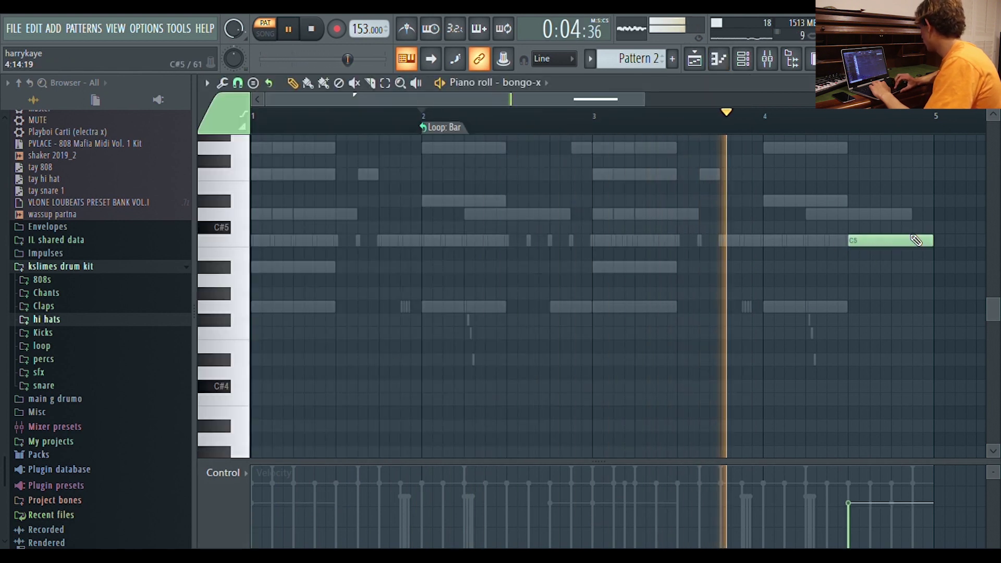
left_click_drag(933, 243, 864, 253)
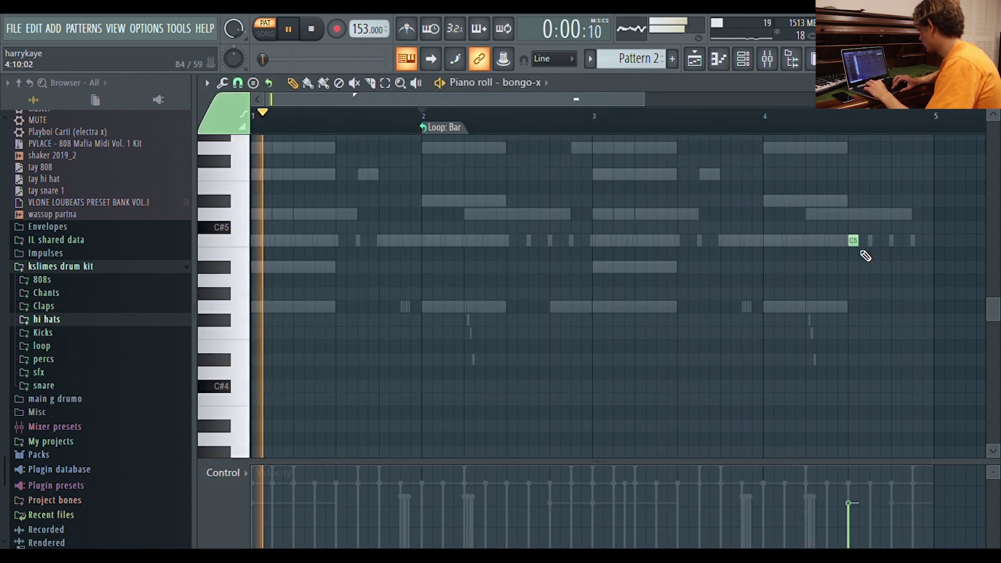
left_click(856, 483)
left_click(875, 242)
left_click(896, 242)
left_click(917, 241)
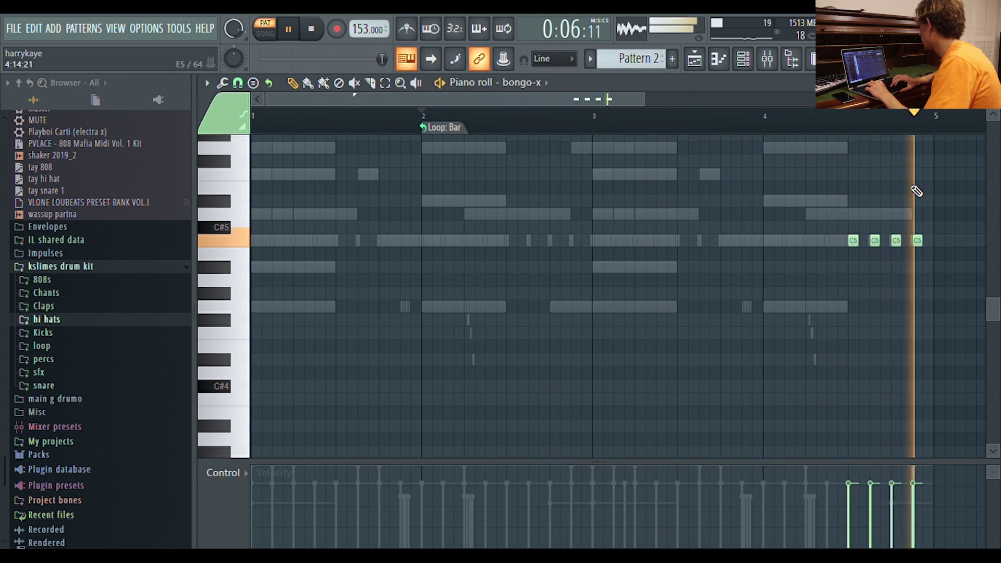
- Place one-step C5 notes for pierre kick #2 on steps 1, 3, 5 and 9 of bar 1 and turn off its looping
left_click(743, 59)
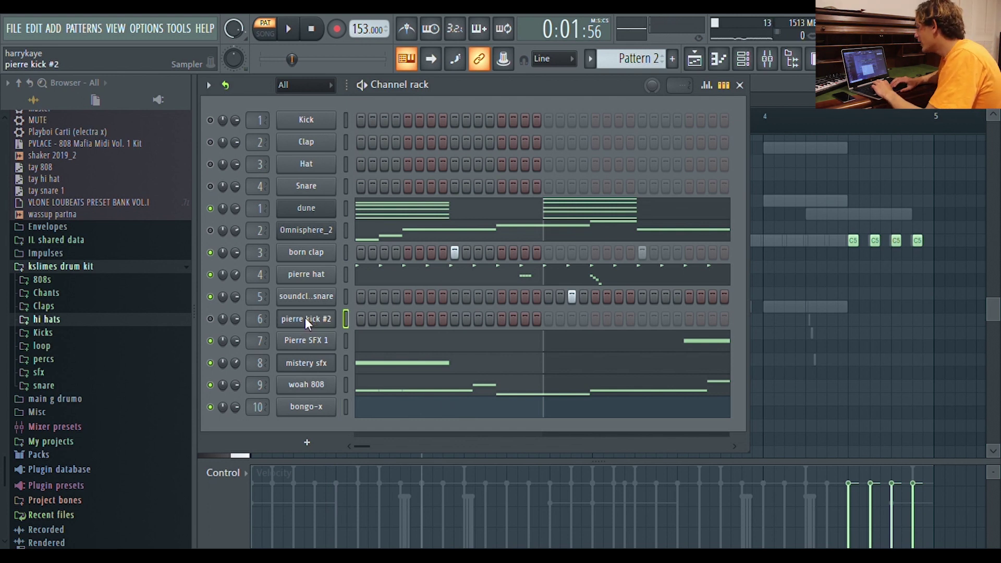
key("F7")
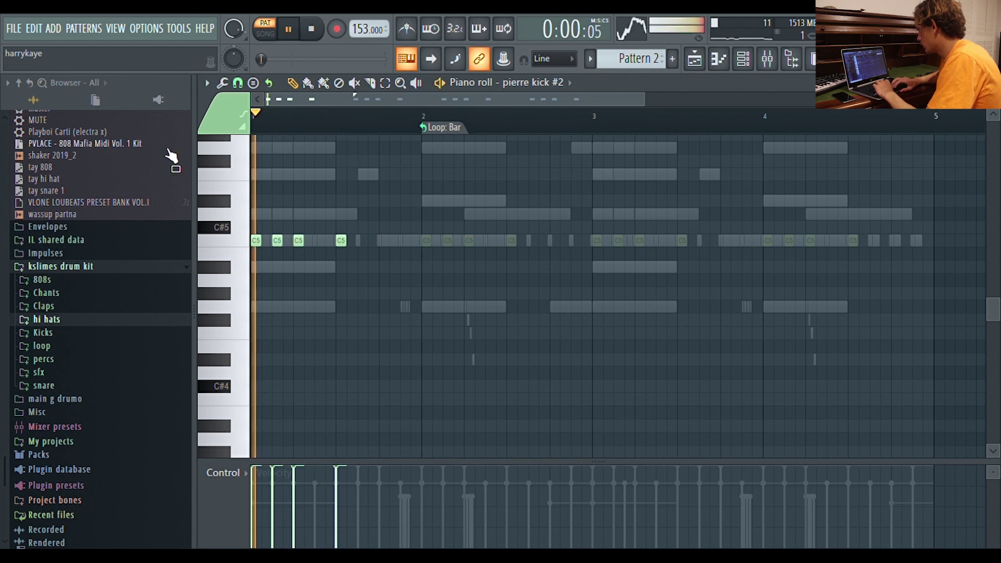
key("space")
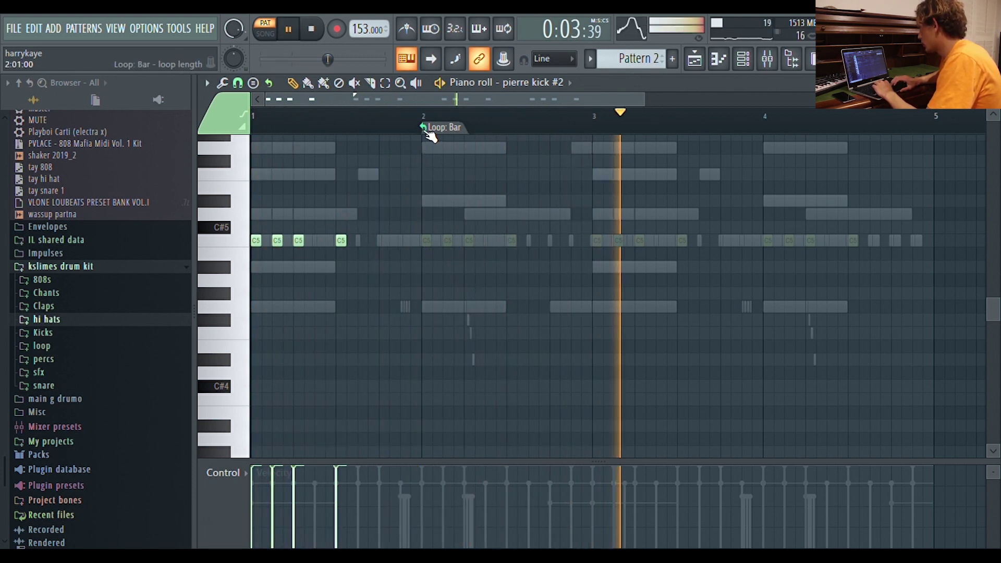
left_click(743, 59)
key("space")
left_click(372, 320)
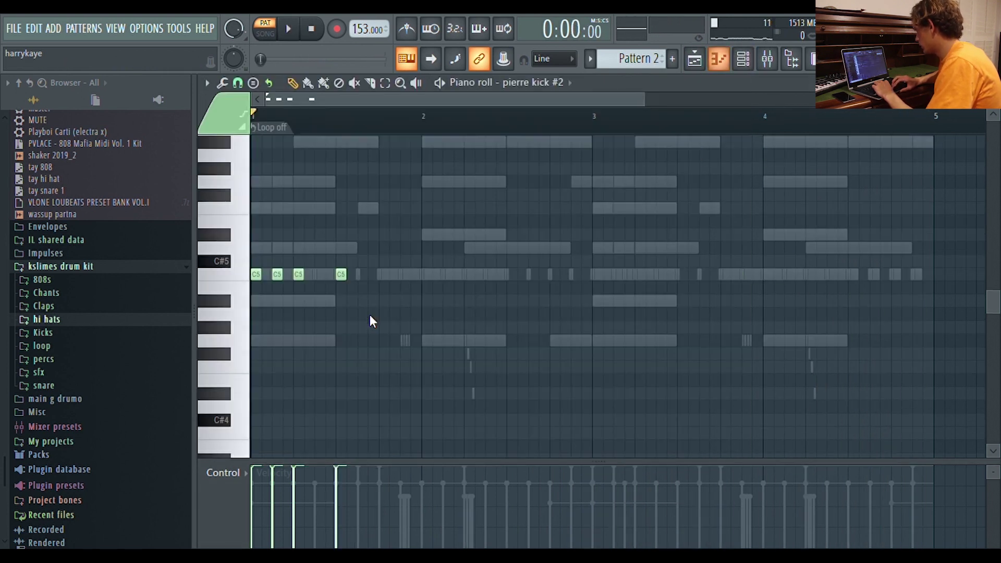
- Move the step 9 kick to step 13, add one on step 5 of bar 2, and copy the two-bar pattern to bars 3 and 4
key("space")
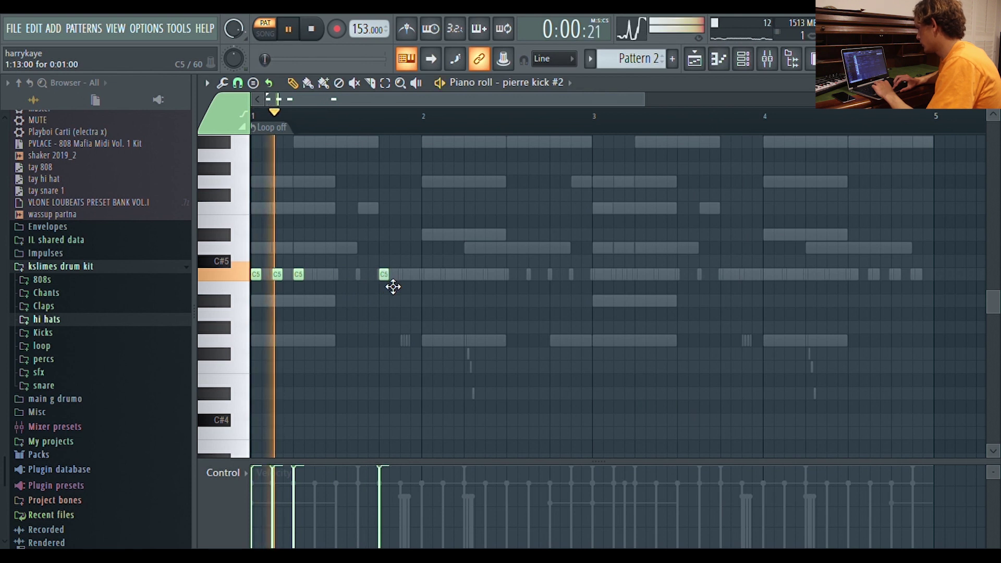
left_click(468, 275)
left_click_drag(642, 295, 605, 297)
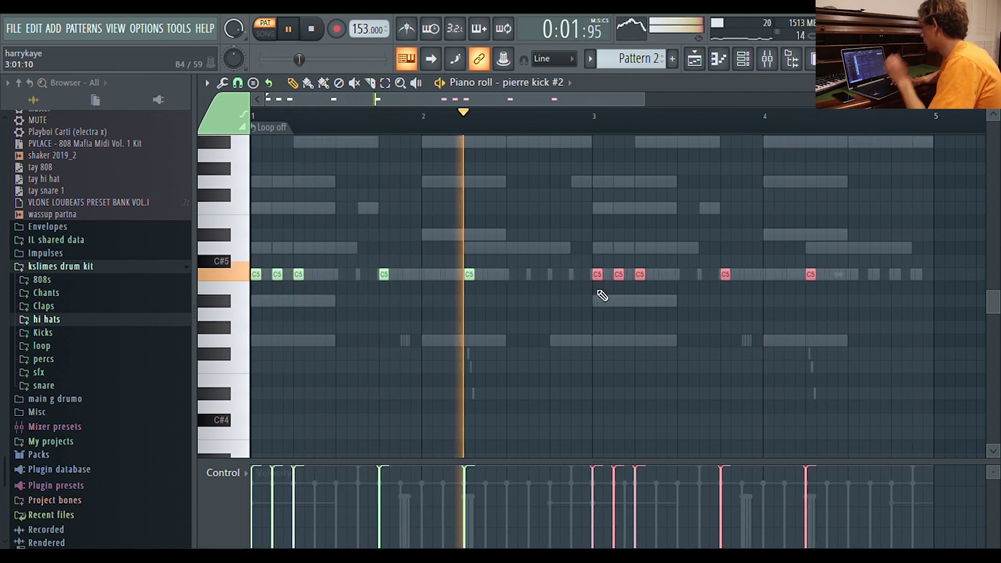